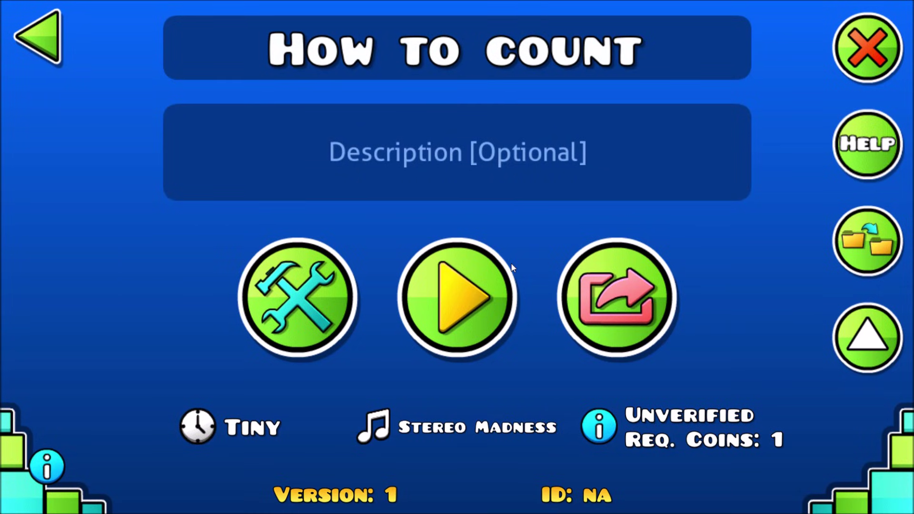
Open How to count in the editor and survey the keys, coin, and the Toggle and Count triggers
click(330, 292)
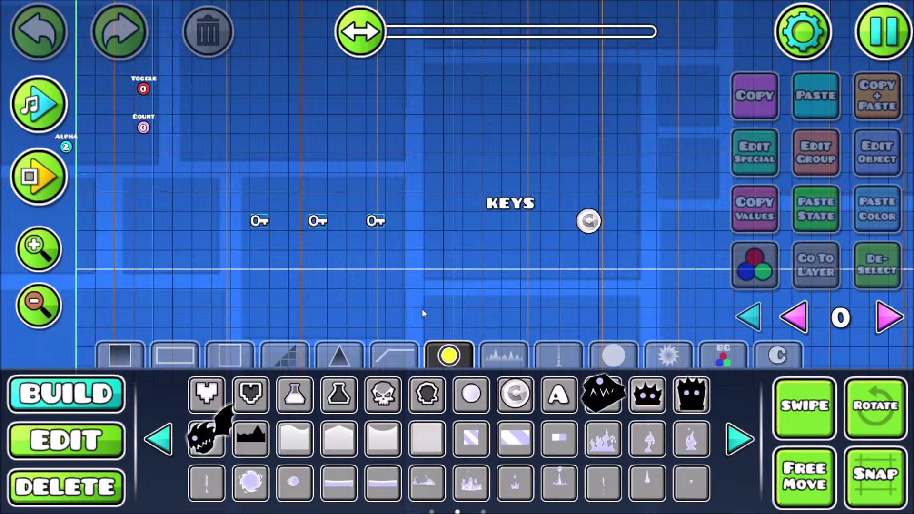
click(668, 356)
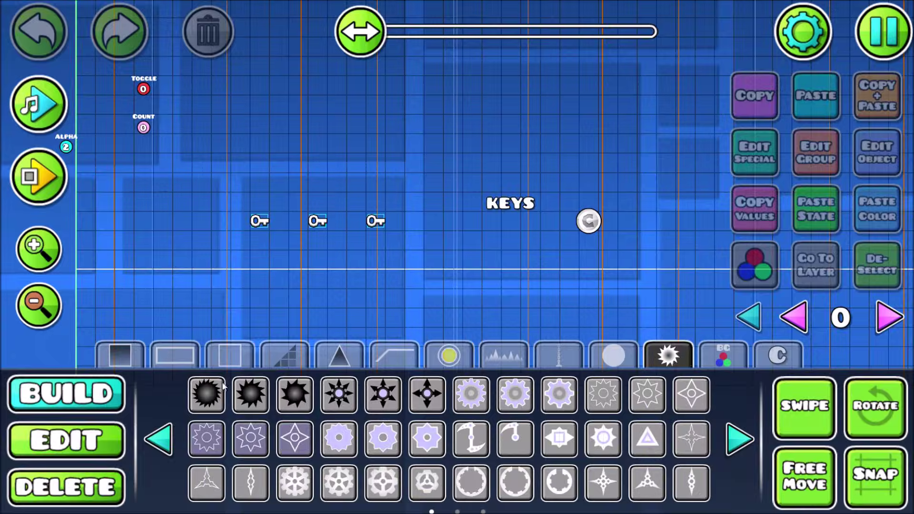
click(97, 437)
drag(224, 206, 381, 248)
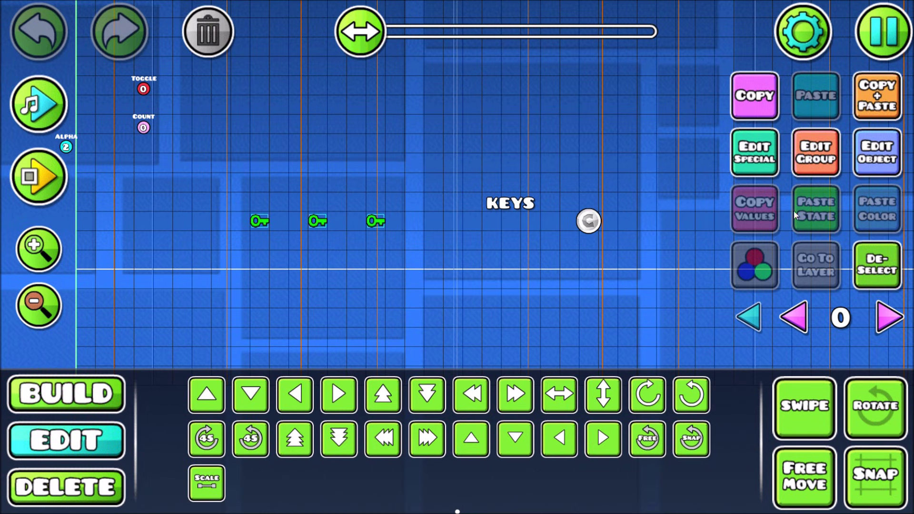
click(30, 245)
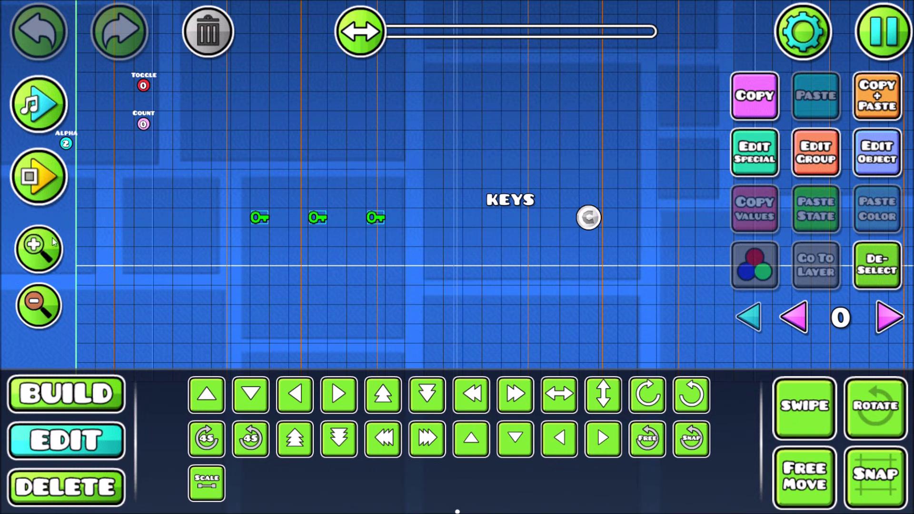
drag(297, 265, 387, 290)
drag(448, 204, 204, 247)
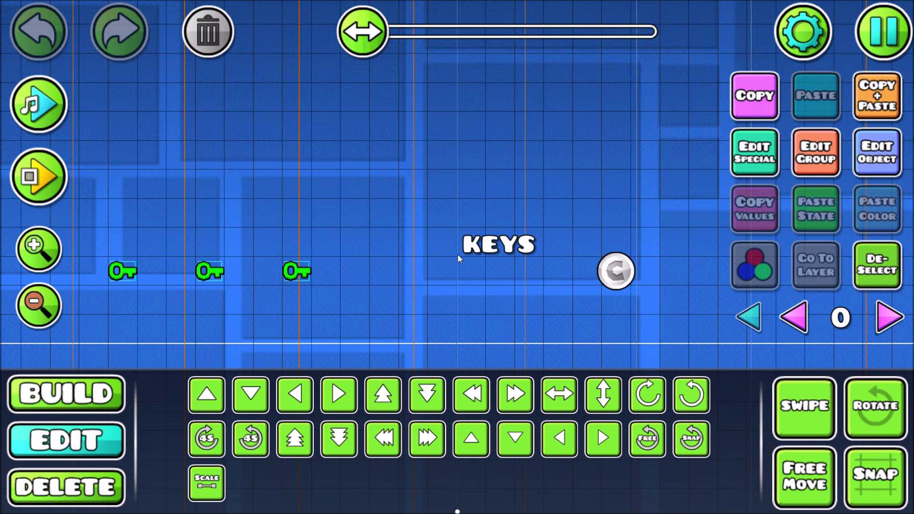
drag(575, 256, 489, 247)
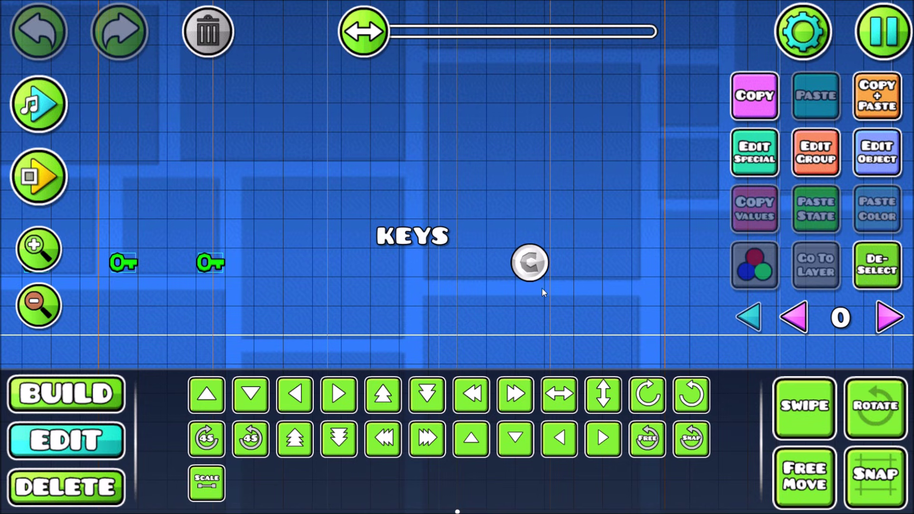
drag(310, 253, 717, 265)
drag(412, 248, 414, 278)
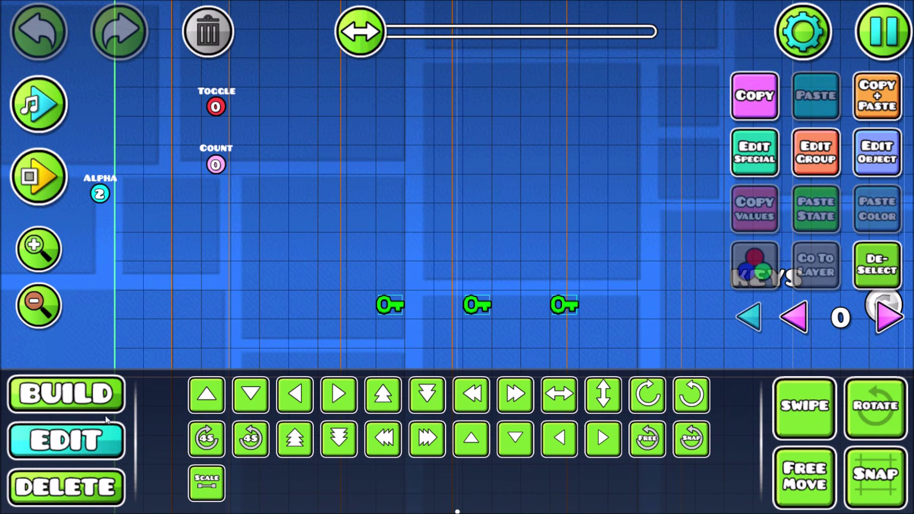
Delete the Alpha trigger, then bring the three keys back into view
click(76, 493)
click(97, 199)
scroll(163, 301, up, 5)
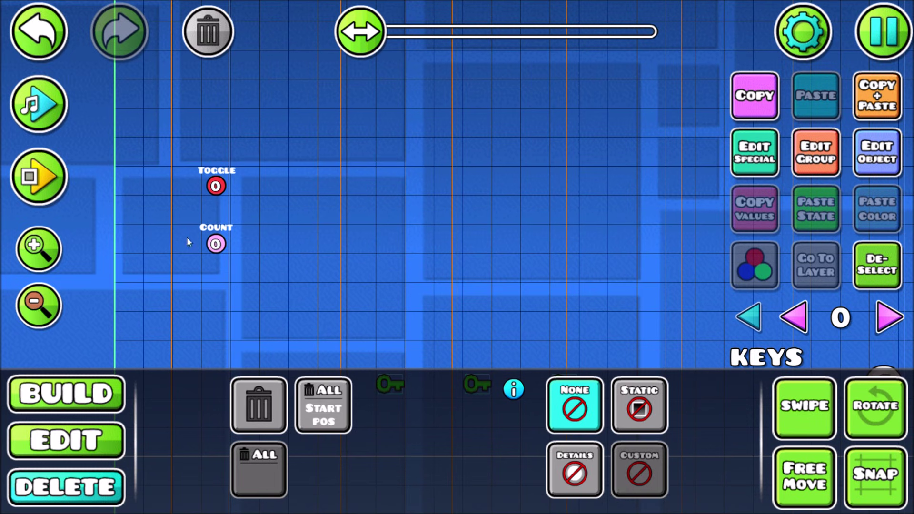
click(71, 440)
drag(383, 278, 225, 174)
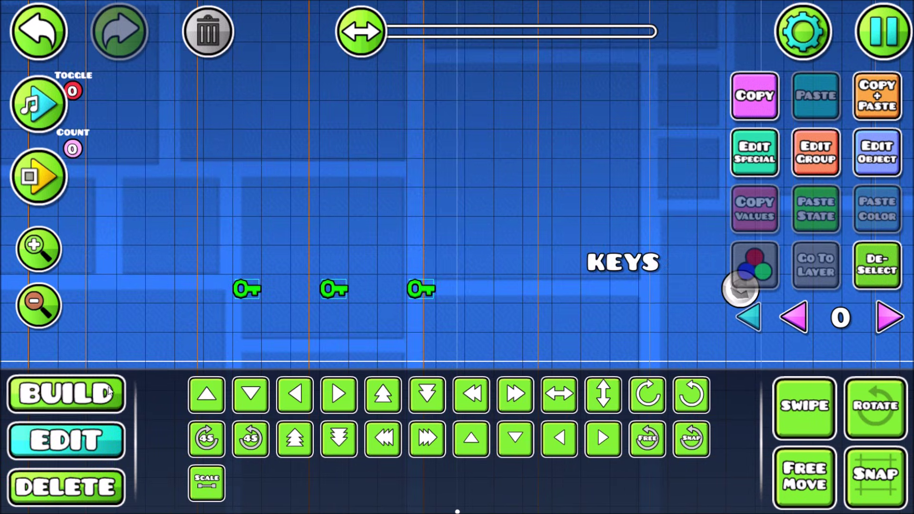
click(109, 391)
Place an Item Counter object directly under the KEYS label
click(730, 358)
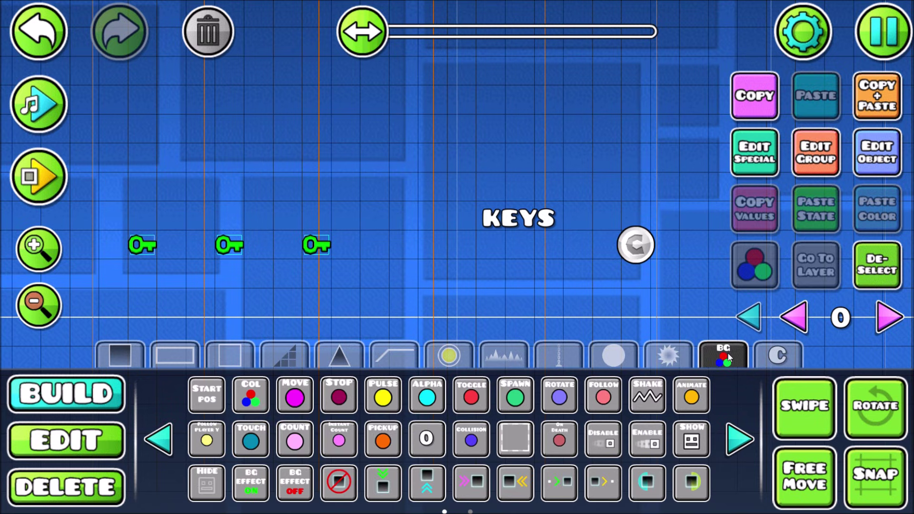
click(428, 438)
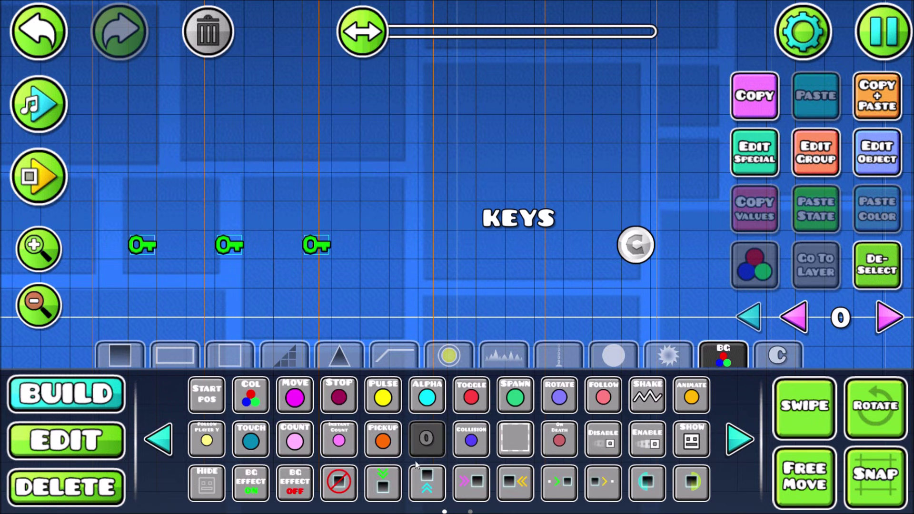
drag(524, 243, 434, 238)
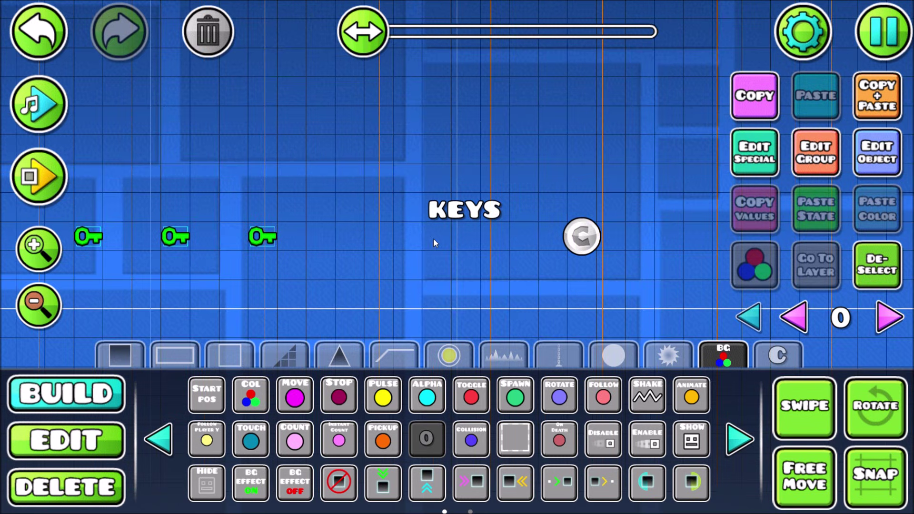
click(458, 243)
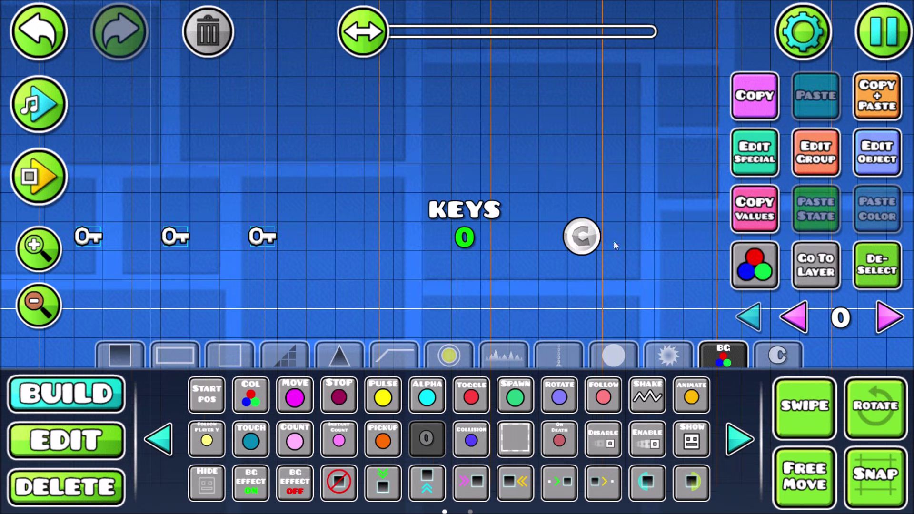
drag(593, 283, 764, 279)
click(853, 281)
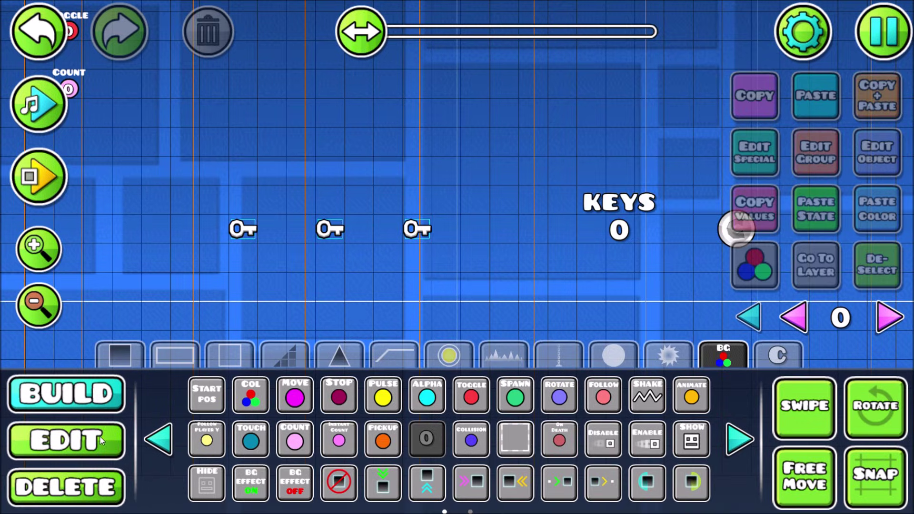
Make the three keys pickup items with Item ID 1, then deselect them
key(2)
drag(143, 187, 443, 258)
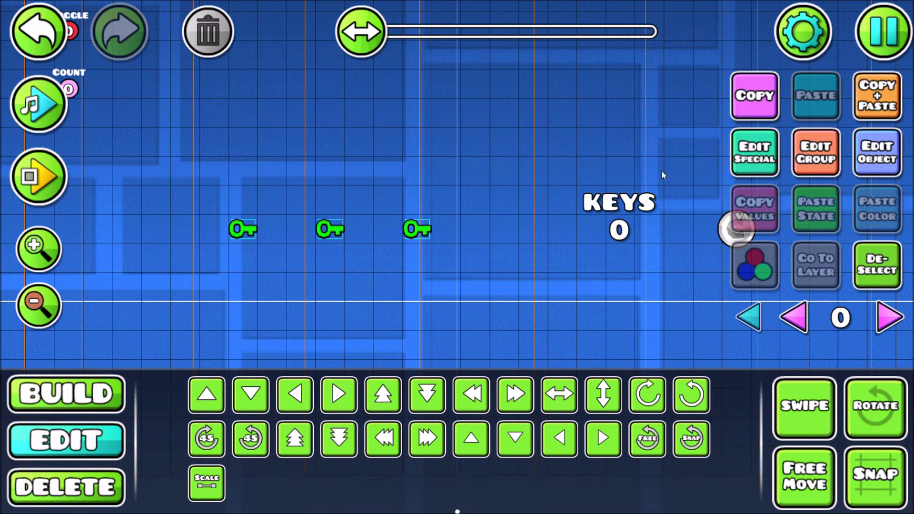
click(743, 152)
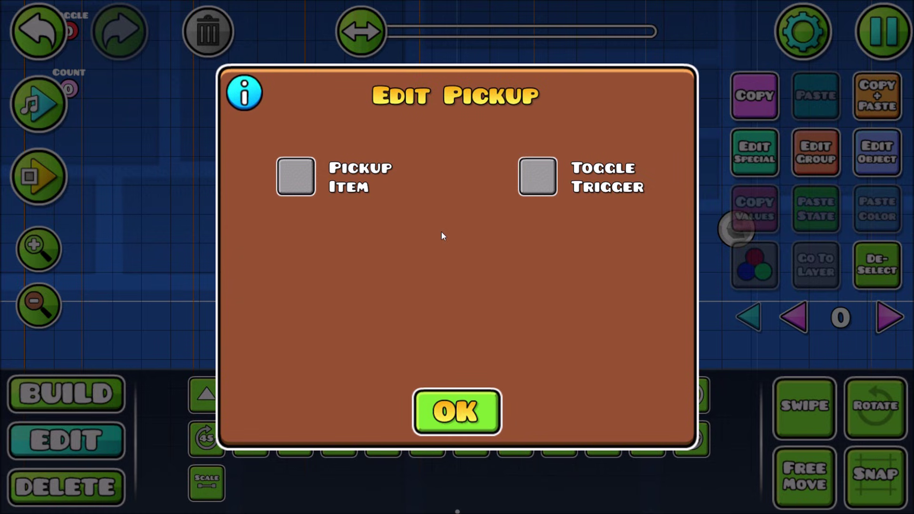
click(292, 180)
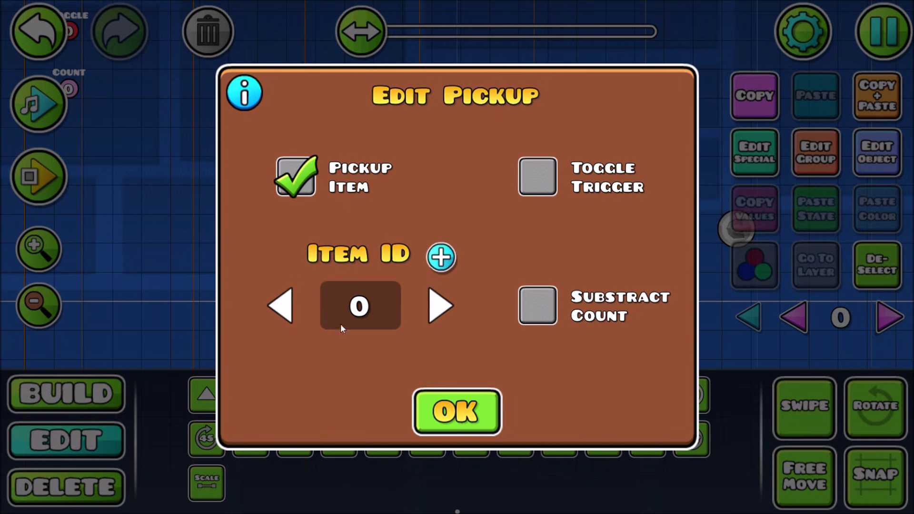
click(438, 316)
click(478, 414)
click(866, 269)
drag(451, 287, 195, 296)
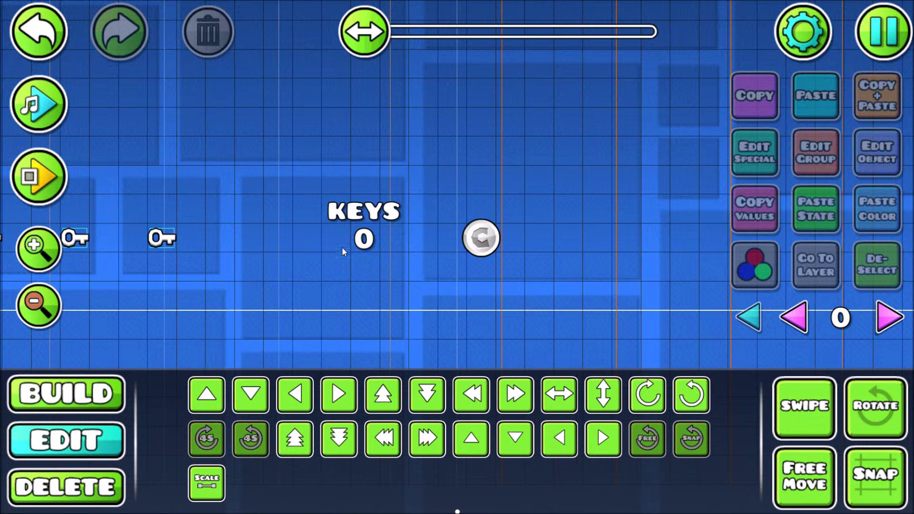
Set the counter under KEYS to Item ID 1 so it reads C:1, then deselect it
click(363, 239)
scroll(747, 191, up, 1)
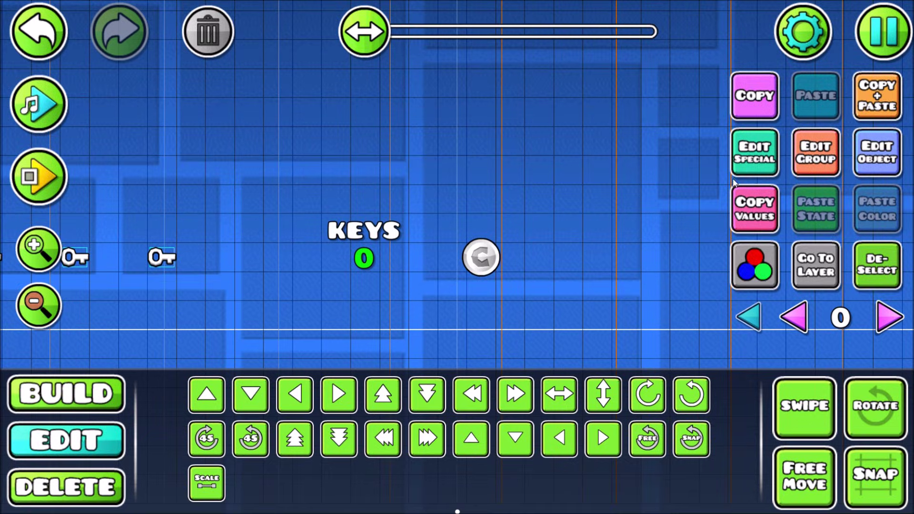
click(759, 161)
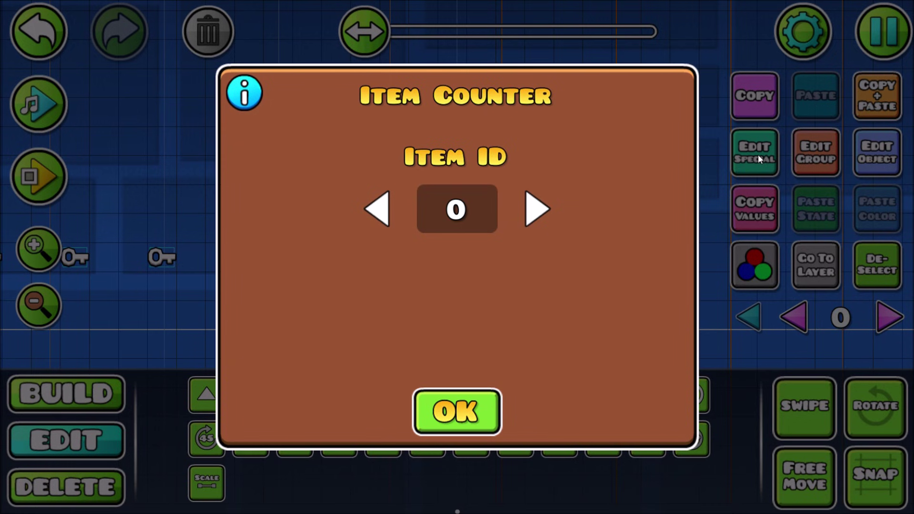
click(537, 215)
click(456, 412)
drag(389, 265, 471, 253)
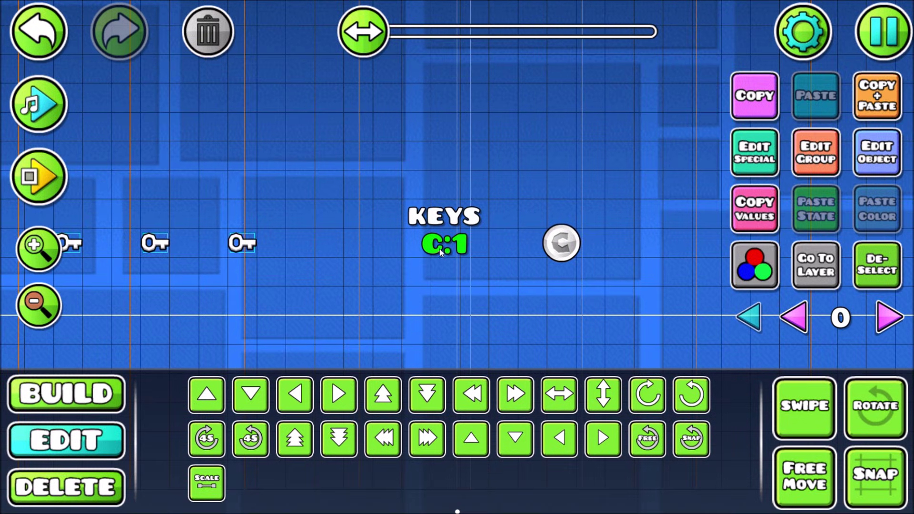
click(867, 282)
drag(518, 278, 535, 267)
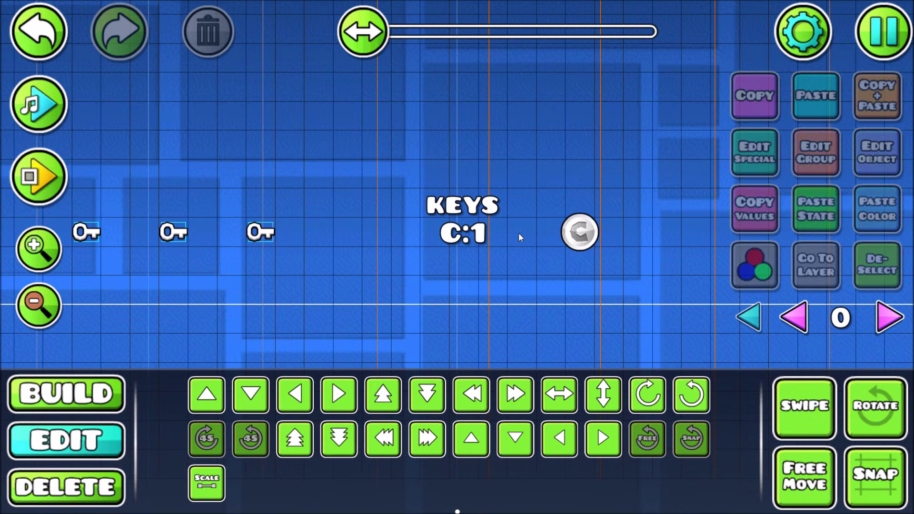
key(Escape)
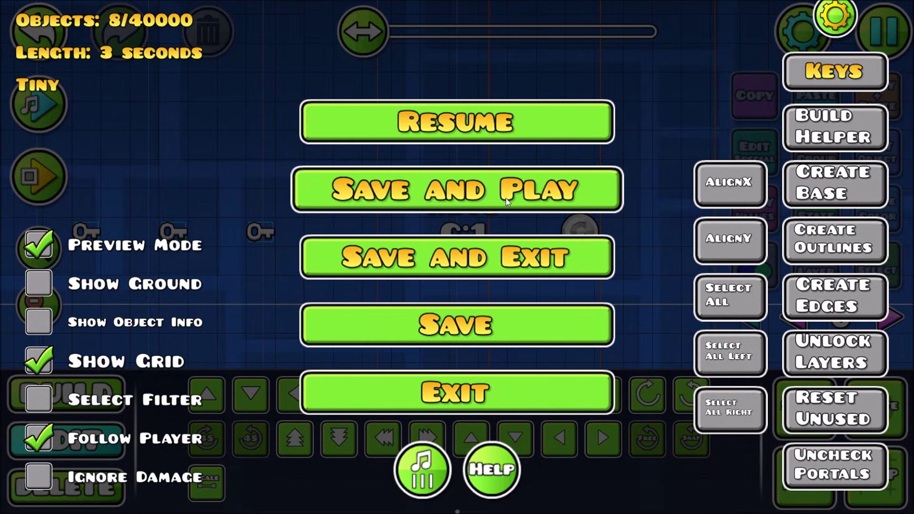
Save and playtest How to count over a couple of attempts, then exit to the editor
click(508, 202)
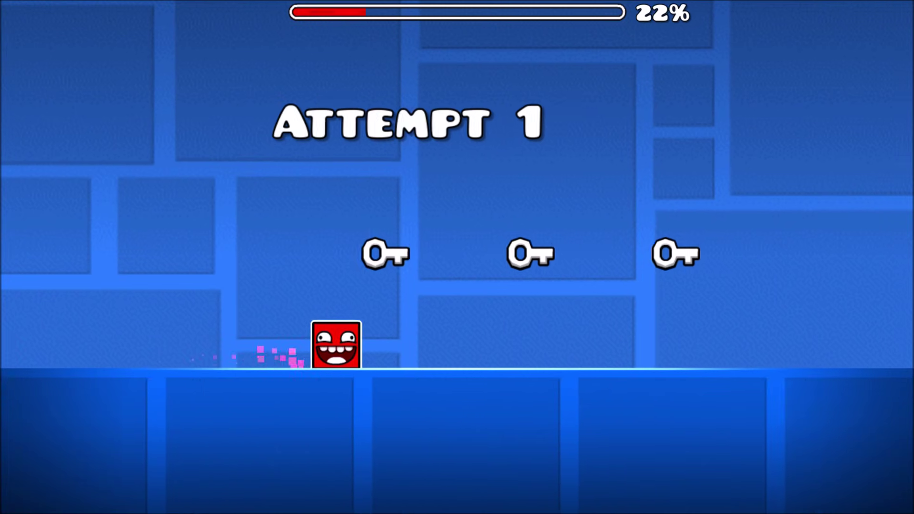
key(Escape)
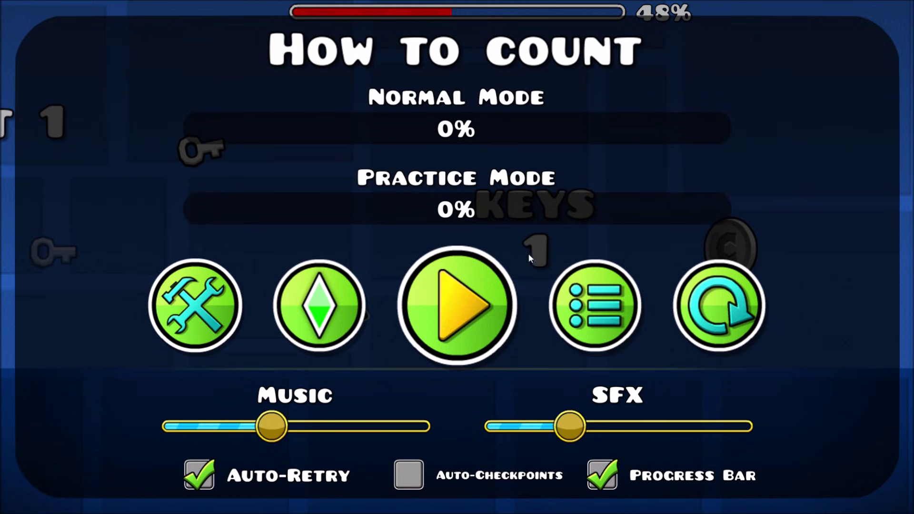
click(501, 292)
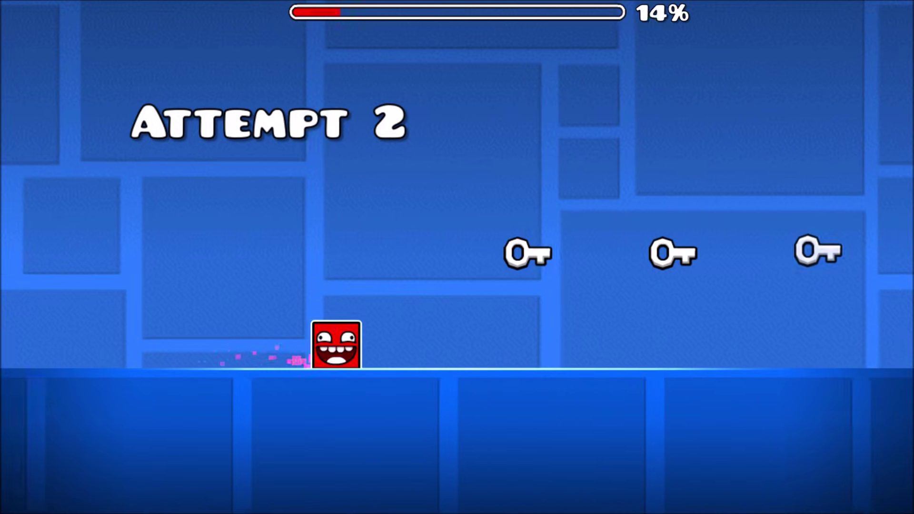
key(space)
key(space)
key(Escape)
click(742, 319)
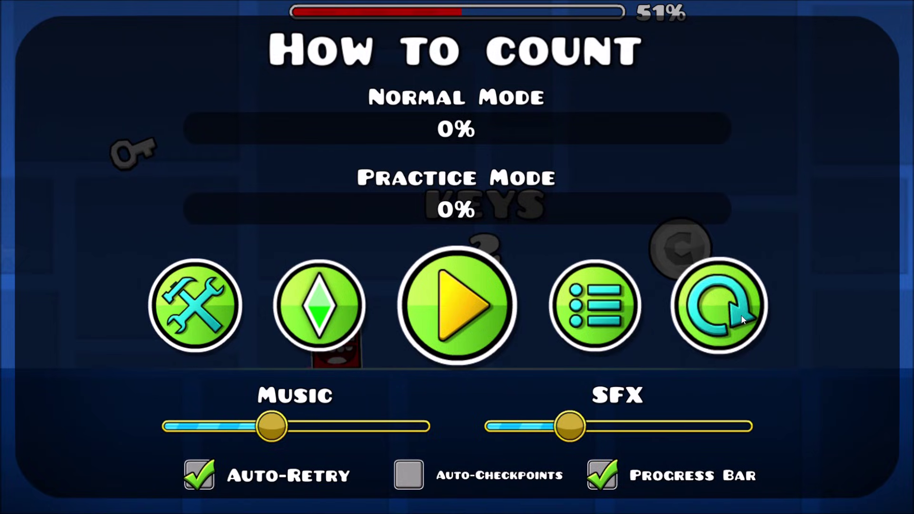
click(719, 304)
key(space)
key(Escape)
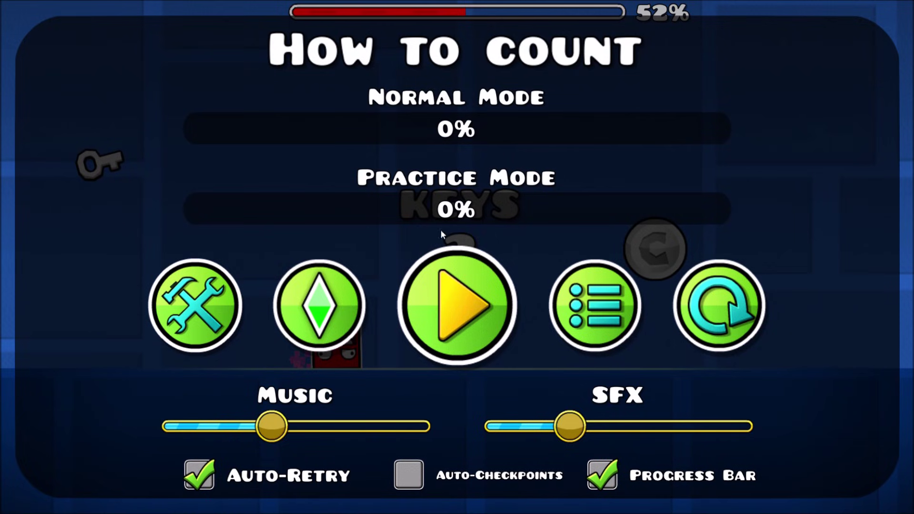
click(190, 314)
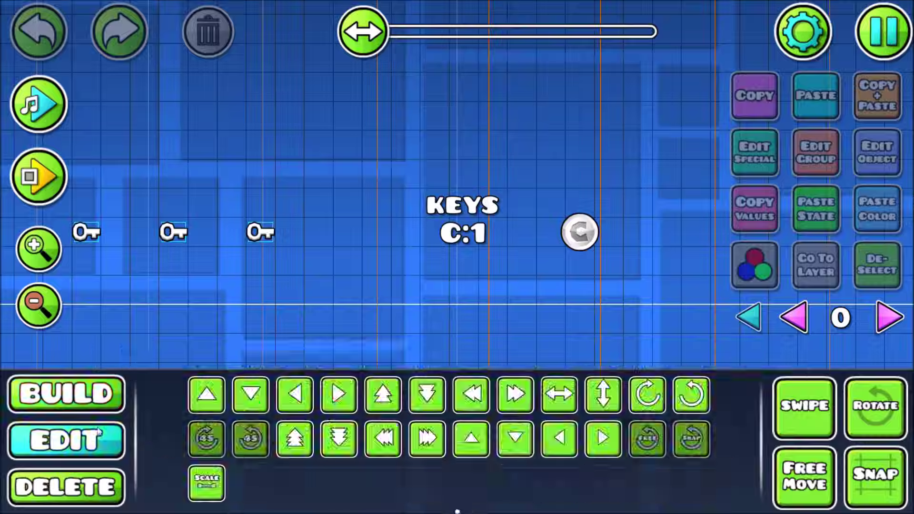
Assign the coin to group ID 1
drag(237, 283, 437, 271)
click(43, 304)
drag(202, 324, 212, 321)
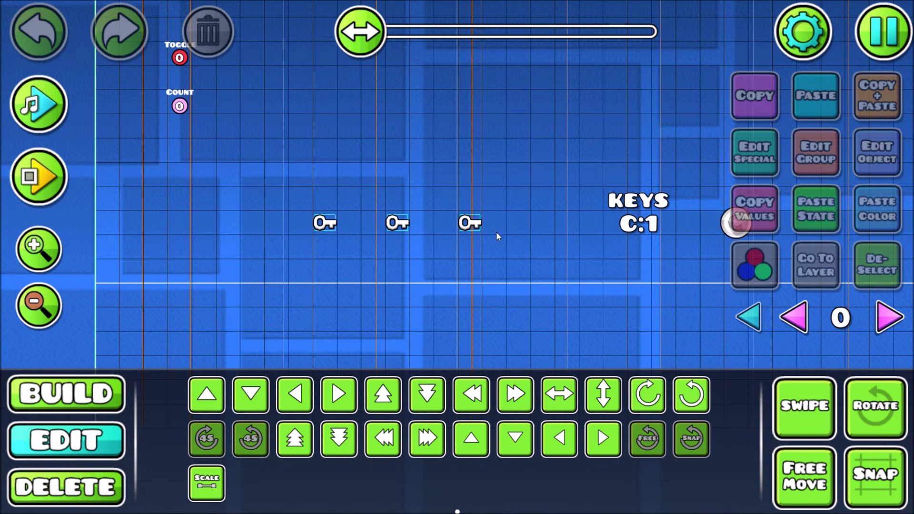
scroll(286, 219, up, 1)
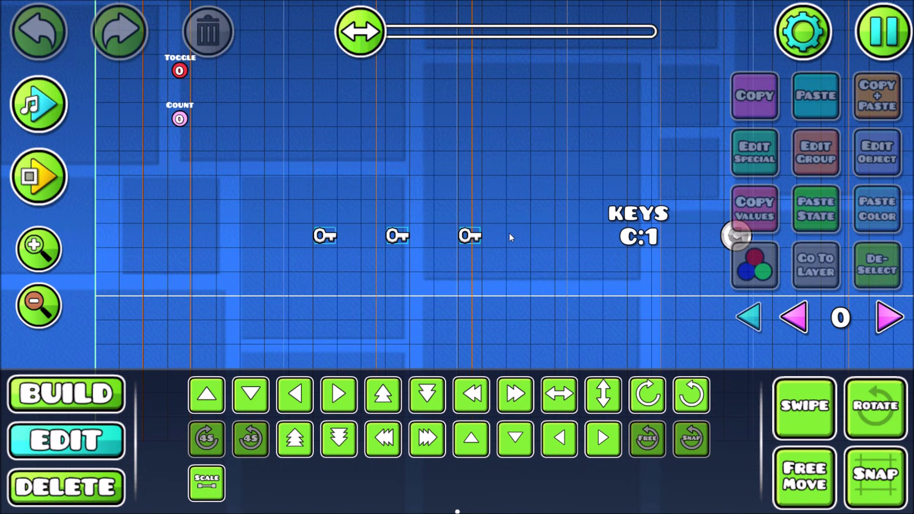
scroll(427, 271, right, 10)
scroll(594, 265, up, 2)
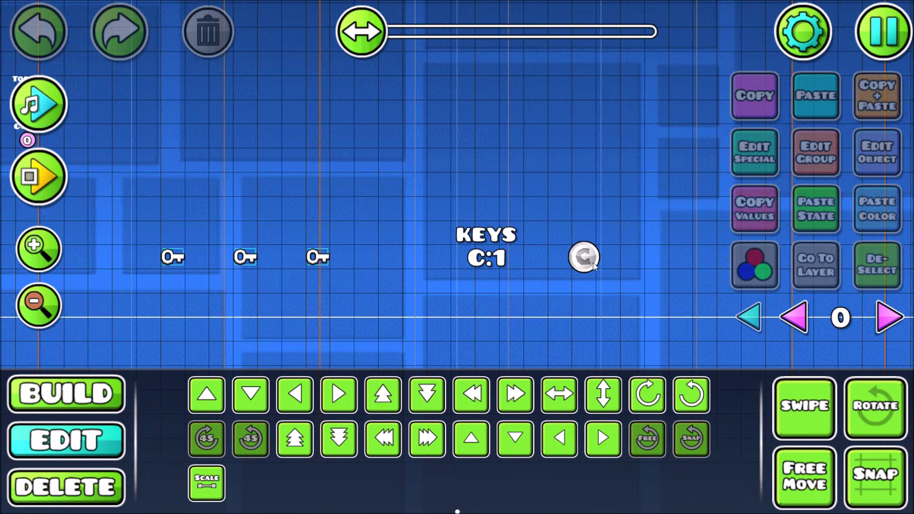
click(593, 264)
click(803, 152)
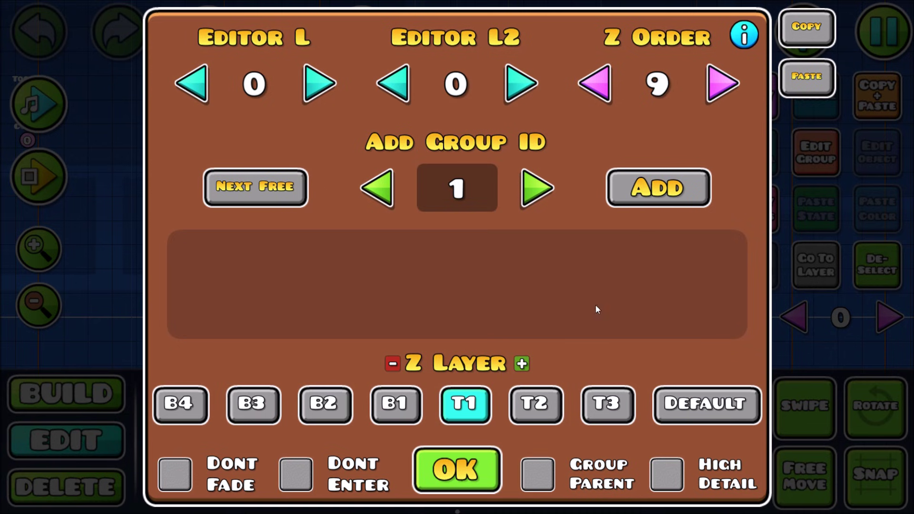
click(666, 194)
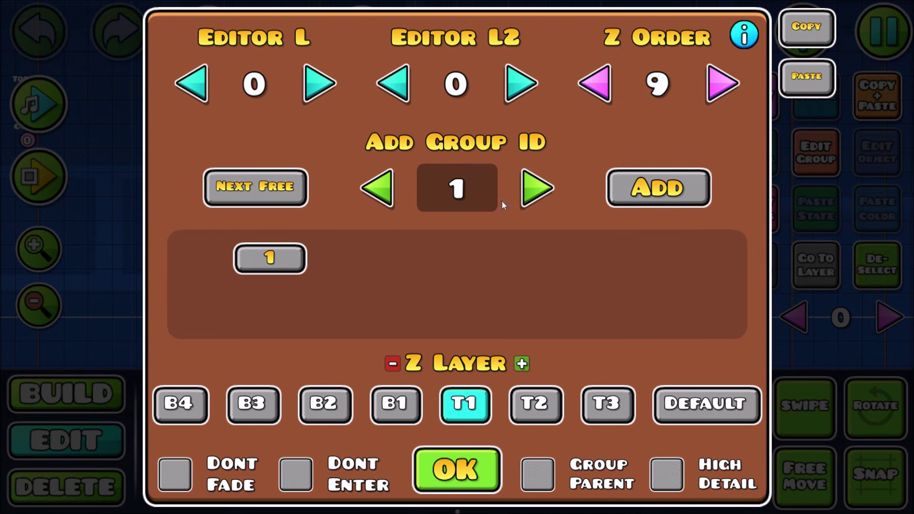
click(470, 464)
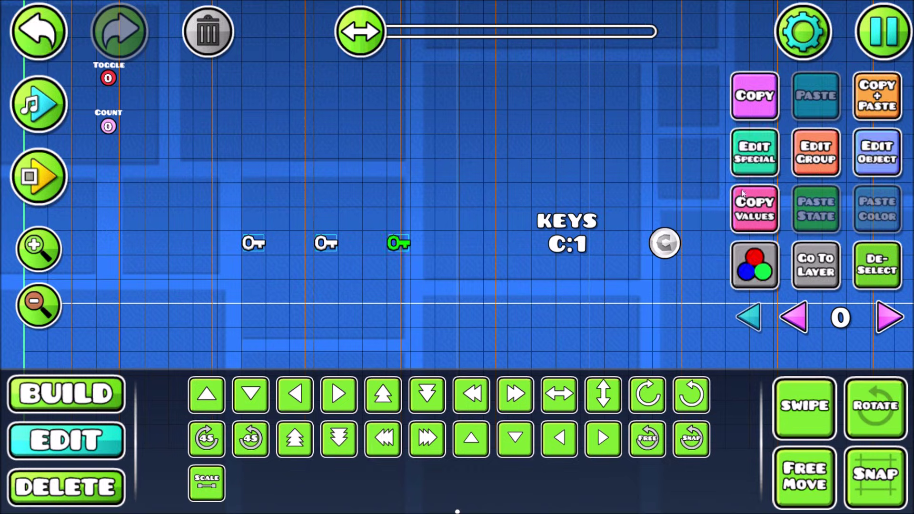
Check a key's pickup settings and the KEYS counter's group settings, then show the trigger palette
click(755, 159)
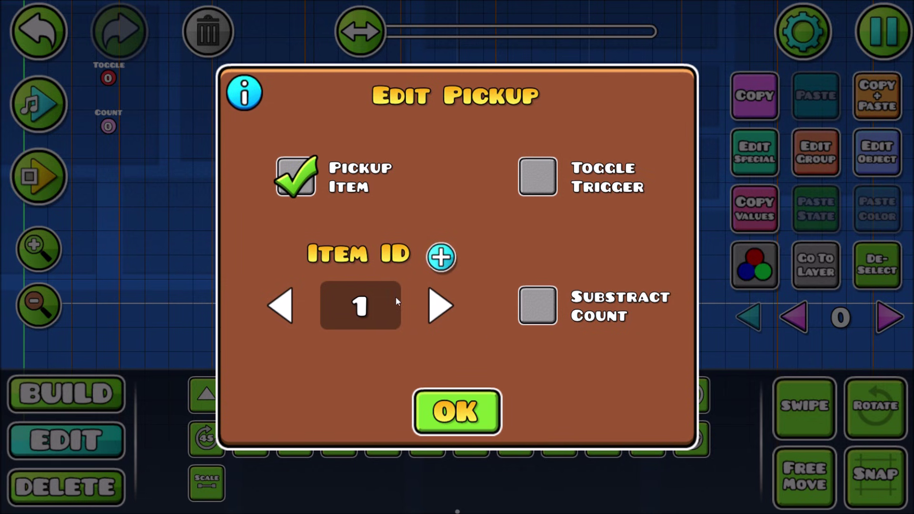
click(469, 413)
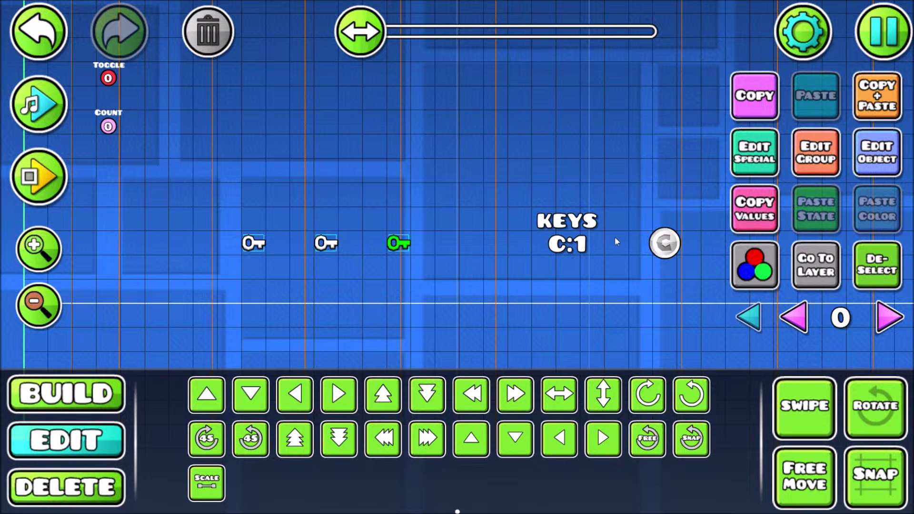
click(661, 236)
click(812, 168)
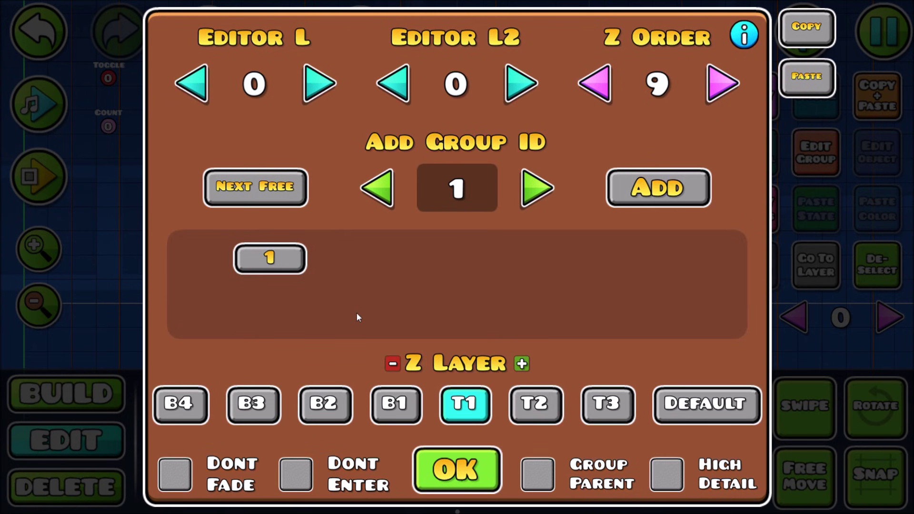
click(431, 491)
click(863, 275)
click(90, 395)
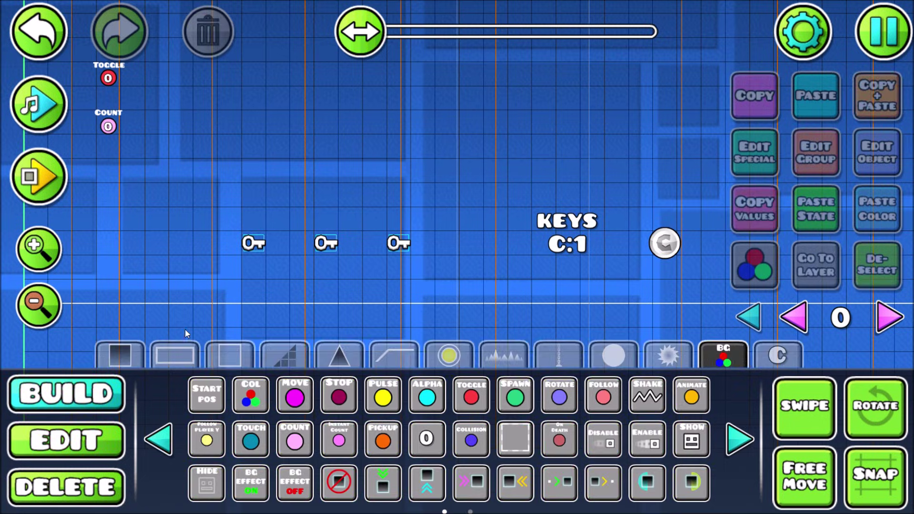
drag(317, 277, 388, 305)
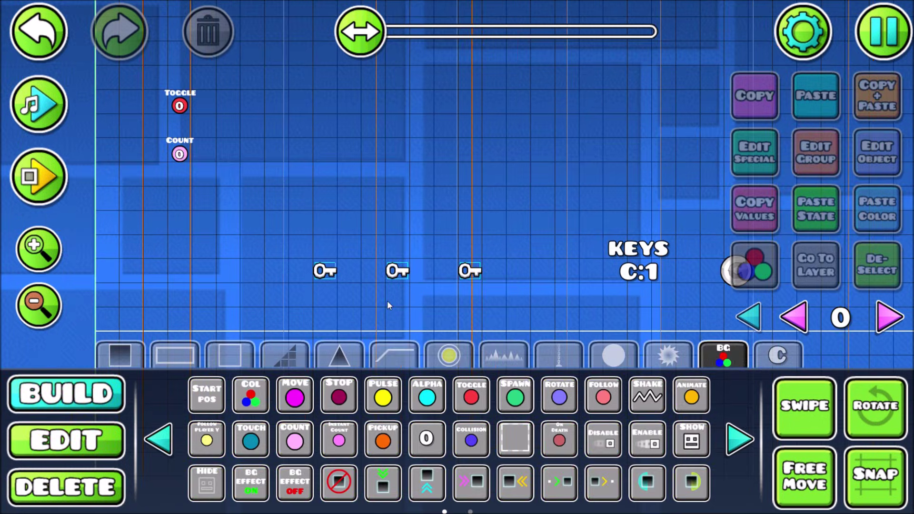
Set the Toggle trigger's Group ID to 1, leaving Activate Group off
click(286, 388)
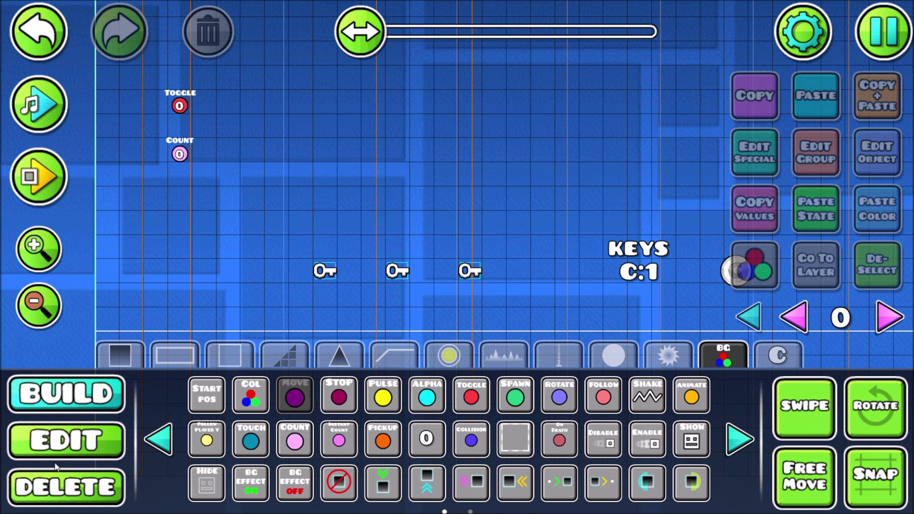
click(59, 445)
click(180, 105)
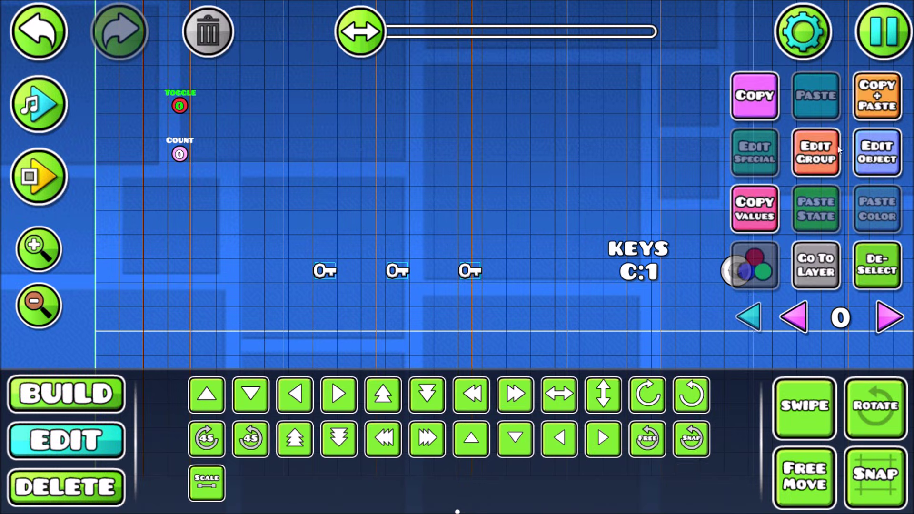
click(877, 153)
click(538, 209)
click(456, 411)
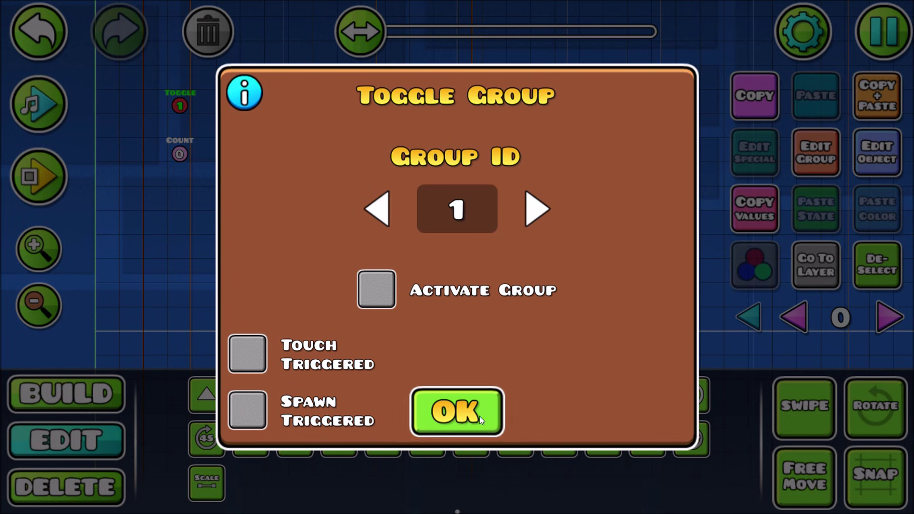
click(860, 261)
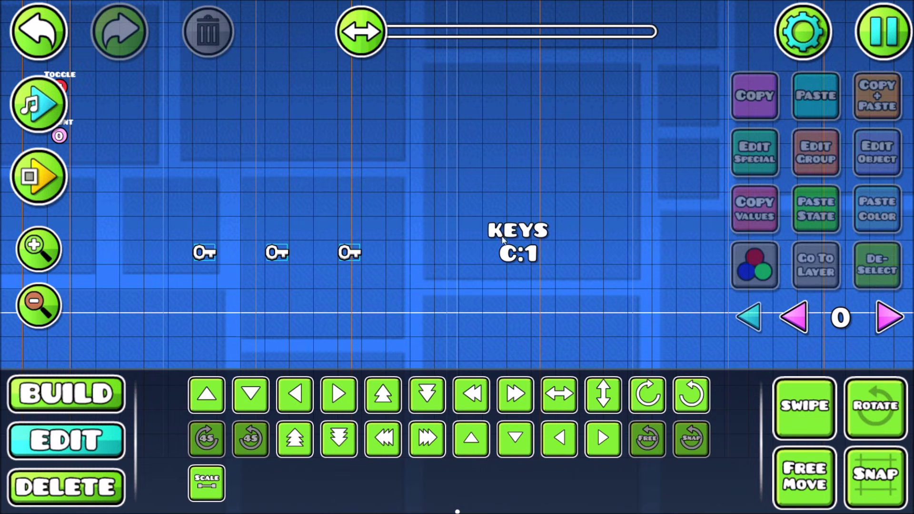
Set the Count trigger to Item ID 1, Target ID 1, Target Count 3, with Activate Group ticked
scroll(214, 193, left, 5)
click(182, 148)
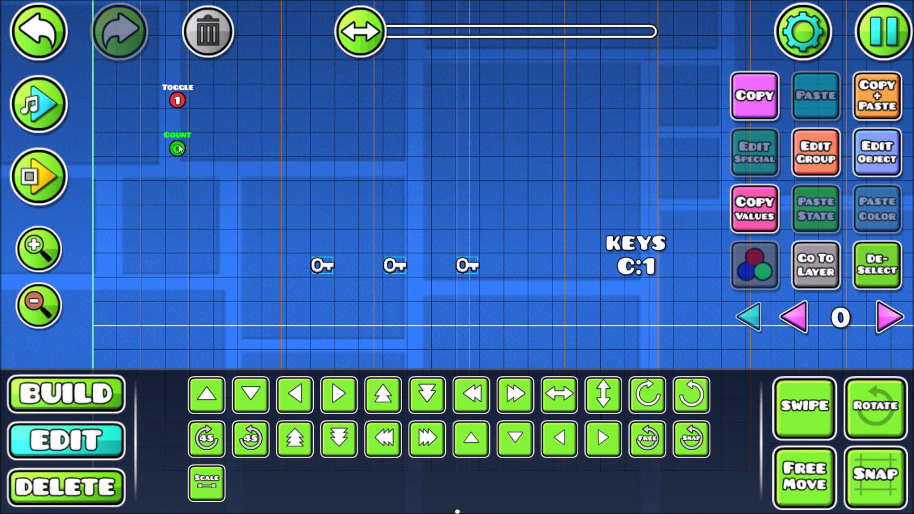
scroll(376, 171, right, 3)
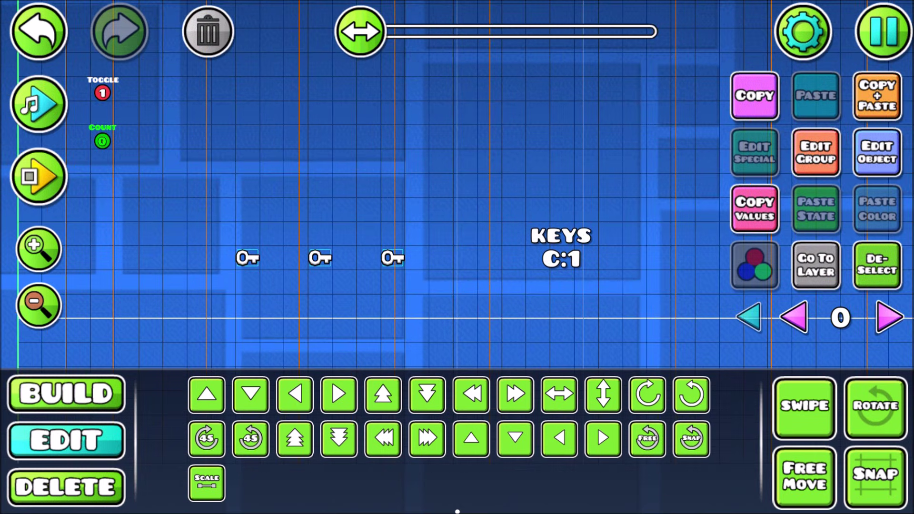
click(863, 156)
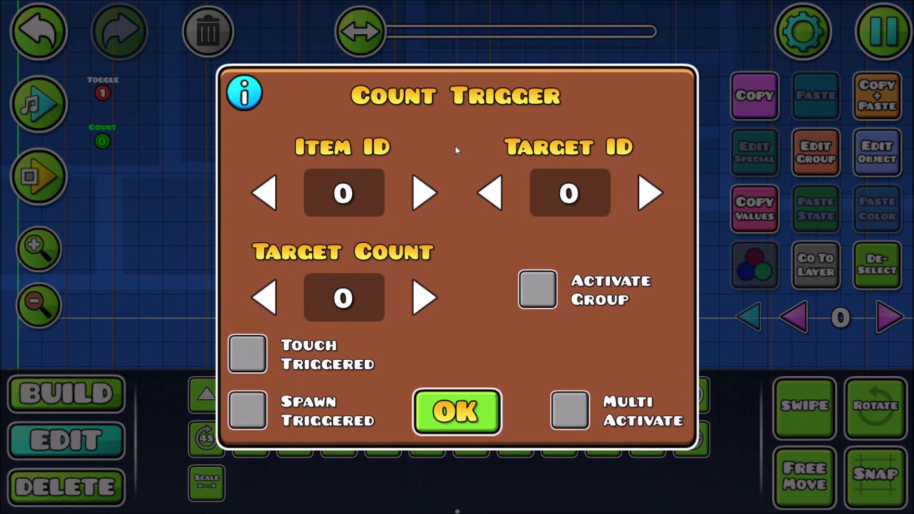
click(650, 196)
click(539, 288)
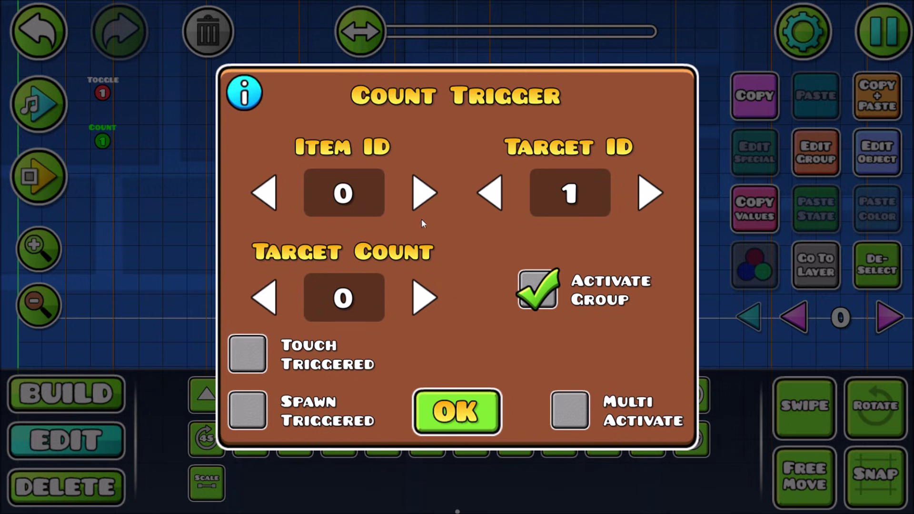
click(423, 194)
click(415, 309)
click(415, 309)
click(415, 308)
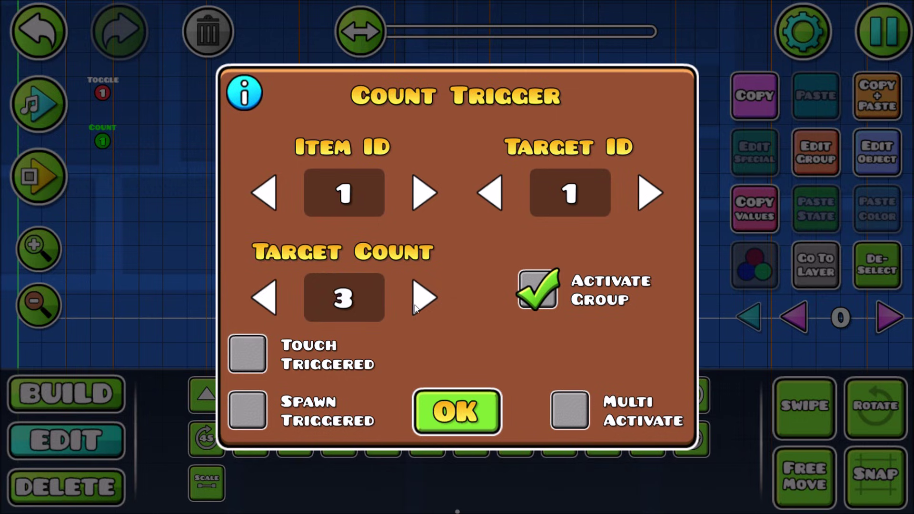
click(464, 421)
click(451, 227)
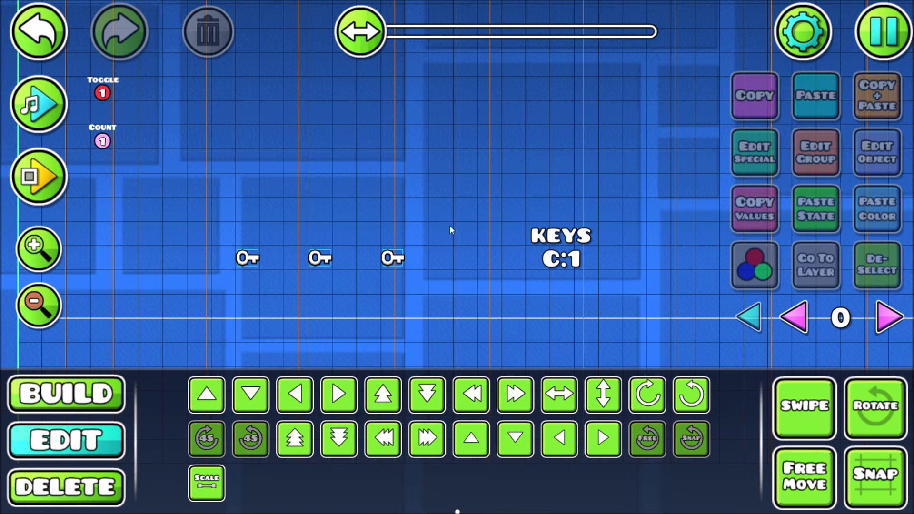
drag(216, 223, 418, 281)
scroll(532, 252, left, 3)
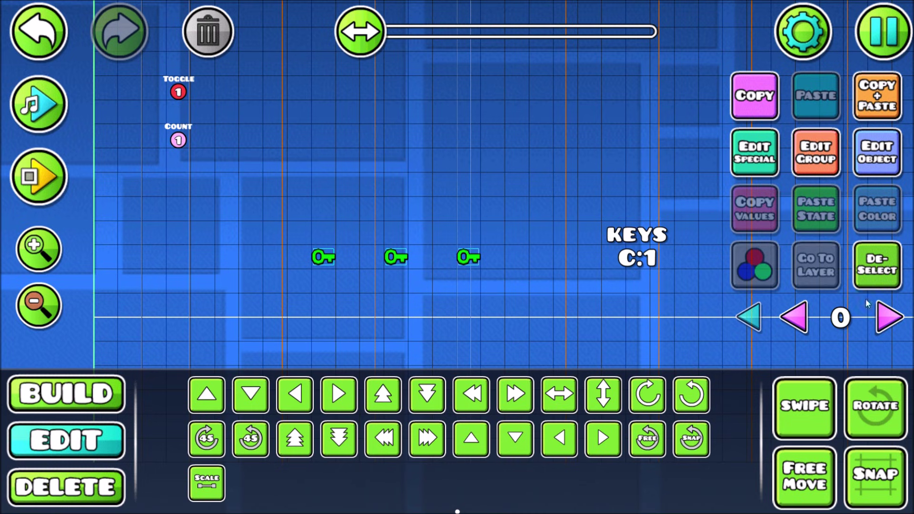
click(870, 265)
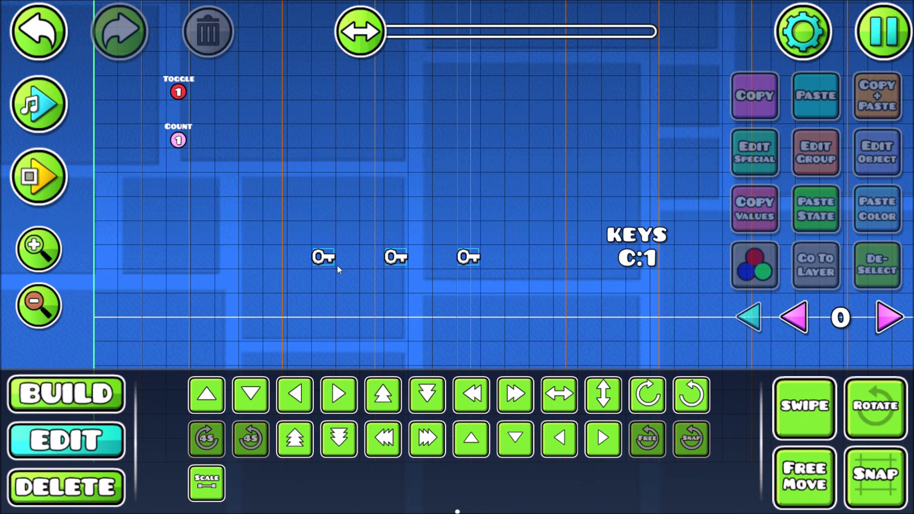
click(178, 140)
click(877, 152)
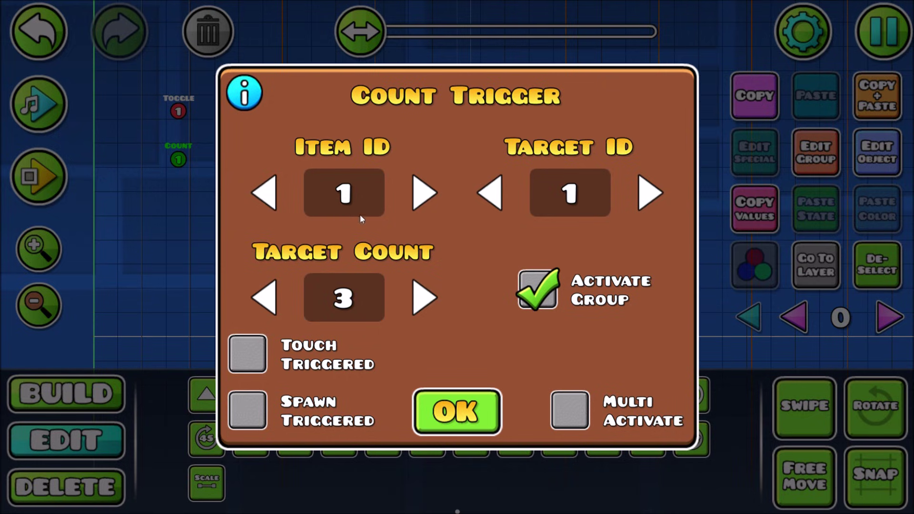
click(461, 410)
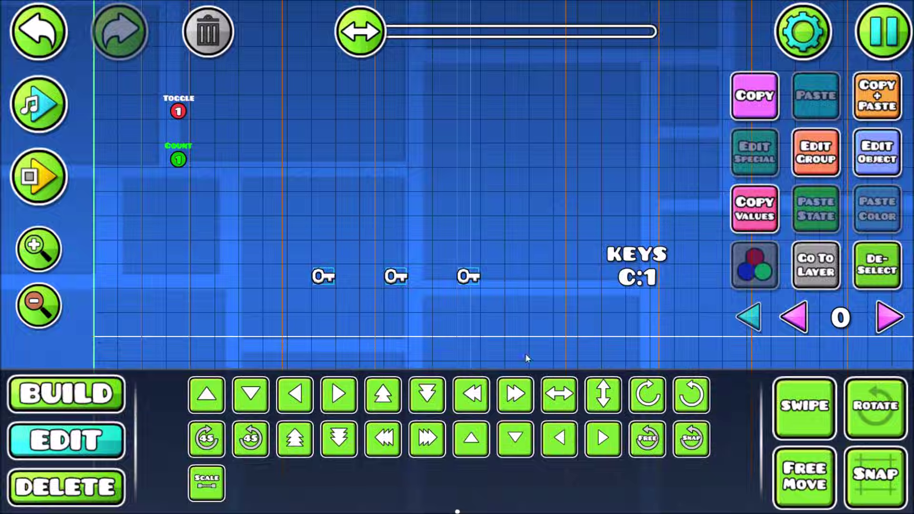
click(870, 259)
drag(590, 275, 353, 266)
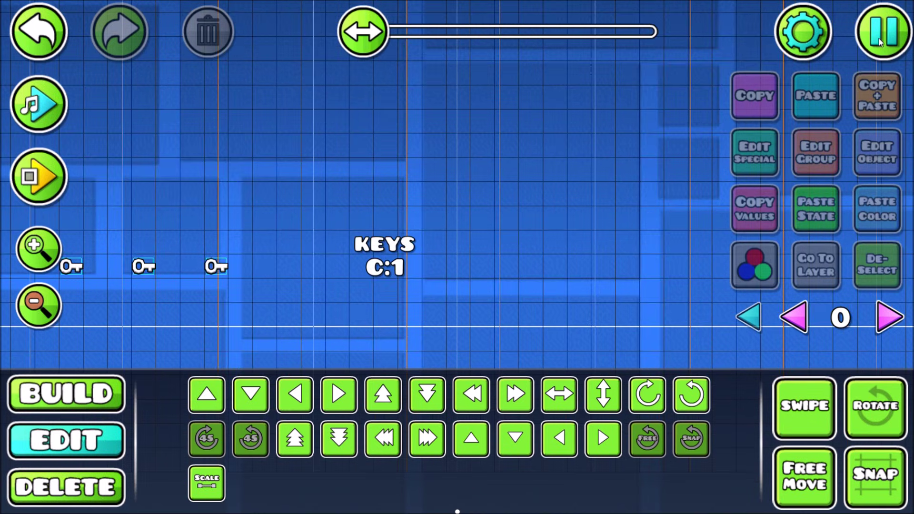
click(879, 42)
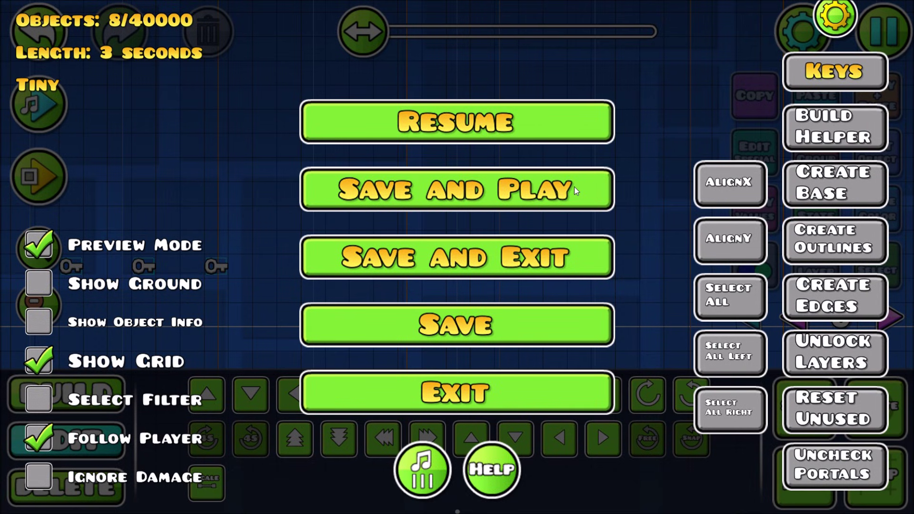
Playtest to 100%, collecting all three keys and the coin after one restart
click(574, 186)
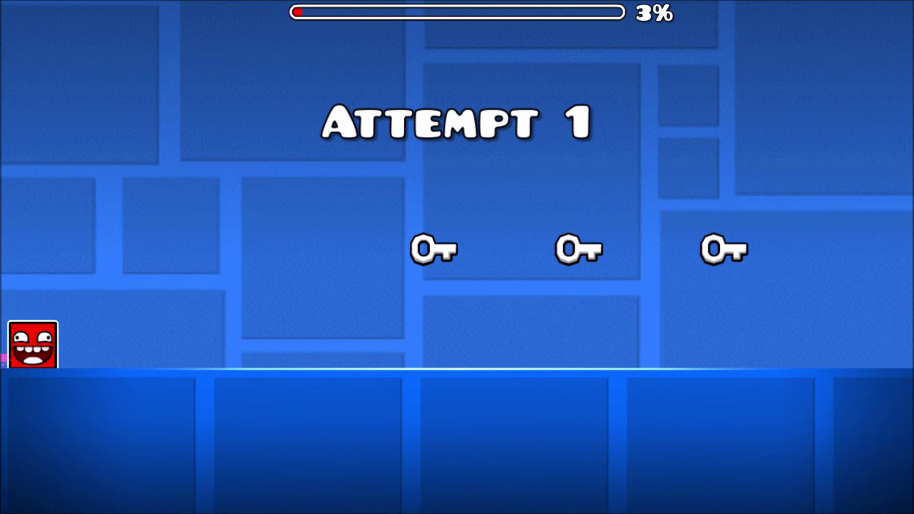
key(space)
key(space)
key(Escape)
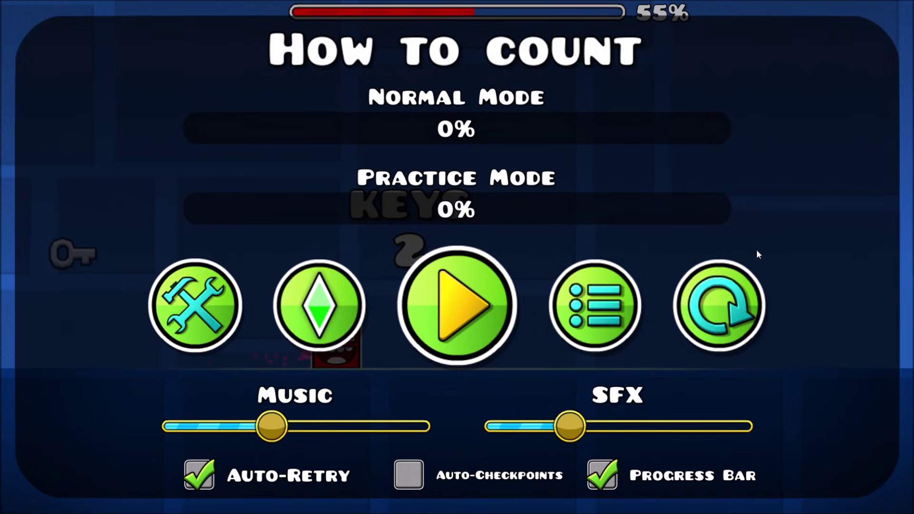
click(505, 303)
key(space)
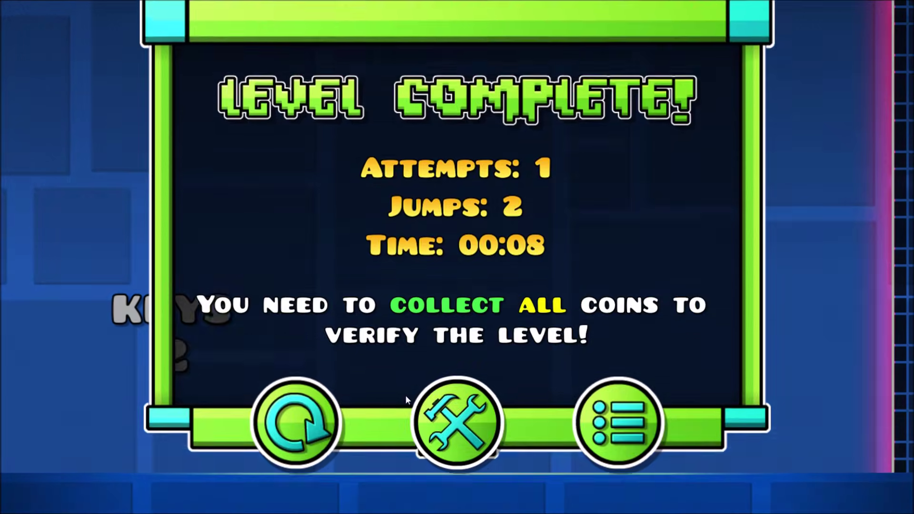
click(296, 412)
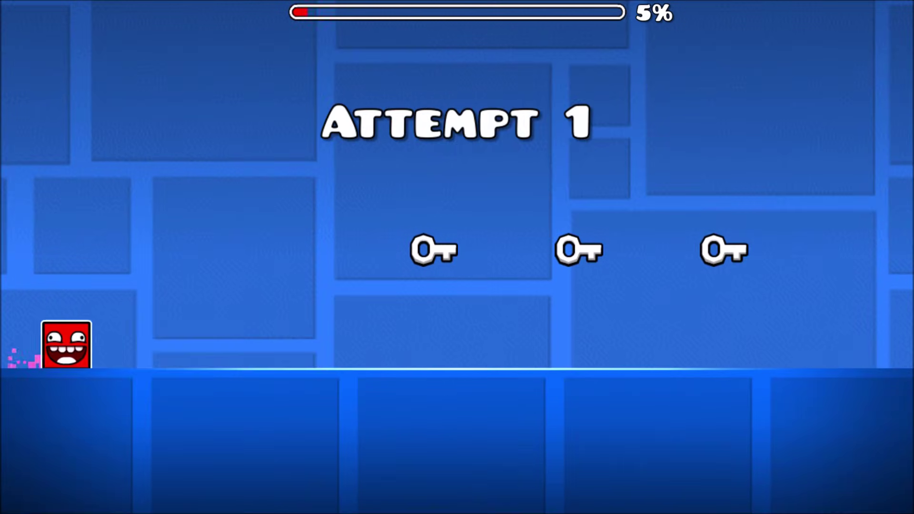
key(space)
key(space)
key(space)
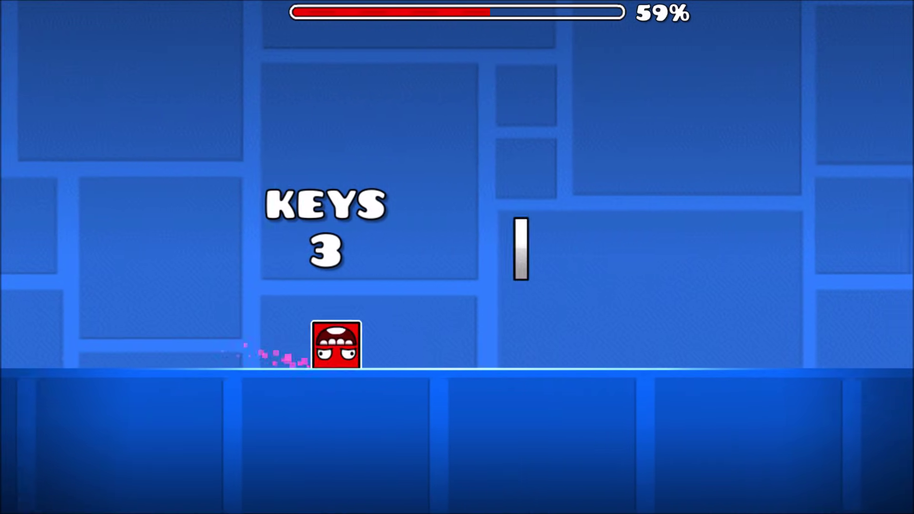
key(space)
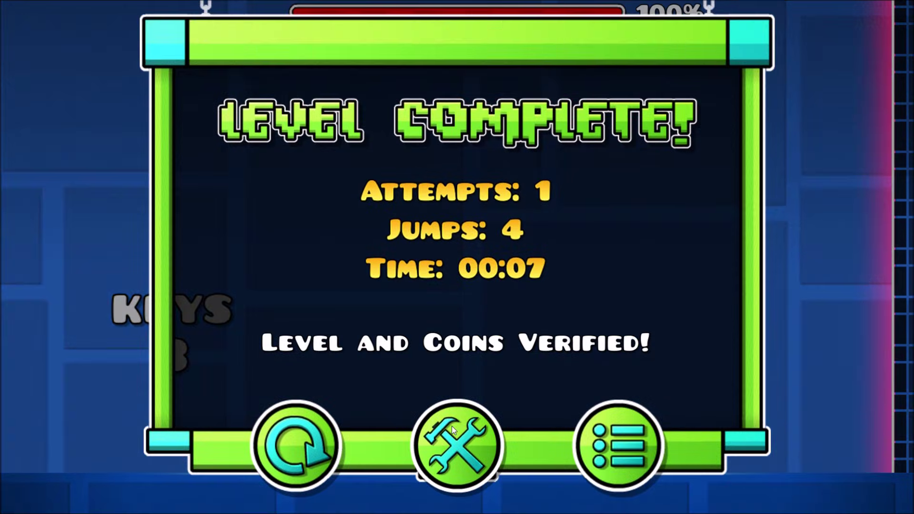
click(454, 428)
click(39, 305)
click(38, 305)
Check that the Count trigger's Target Count is 3
click(102, 439)
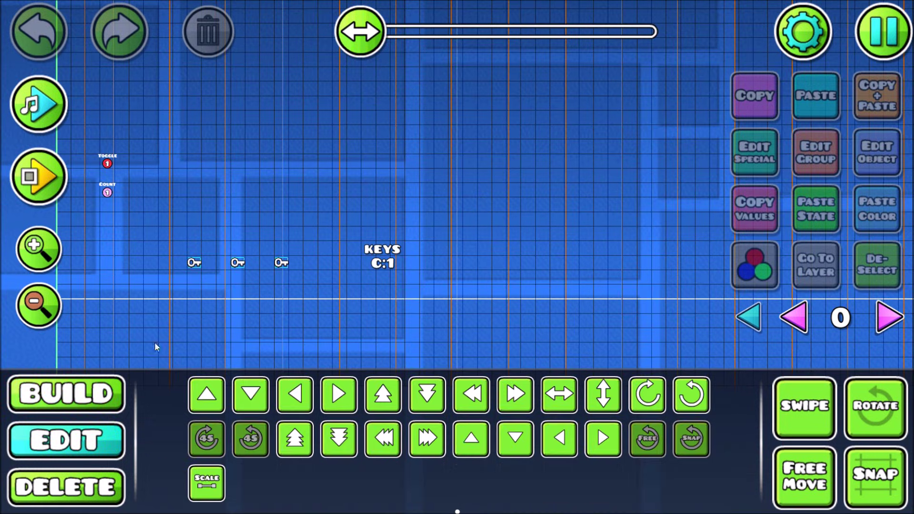
drag(121, 235, 108, 236)
click(45, 248)
click(46, 248)
drag(164, 247, 418, 240)
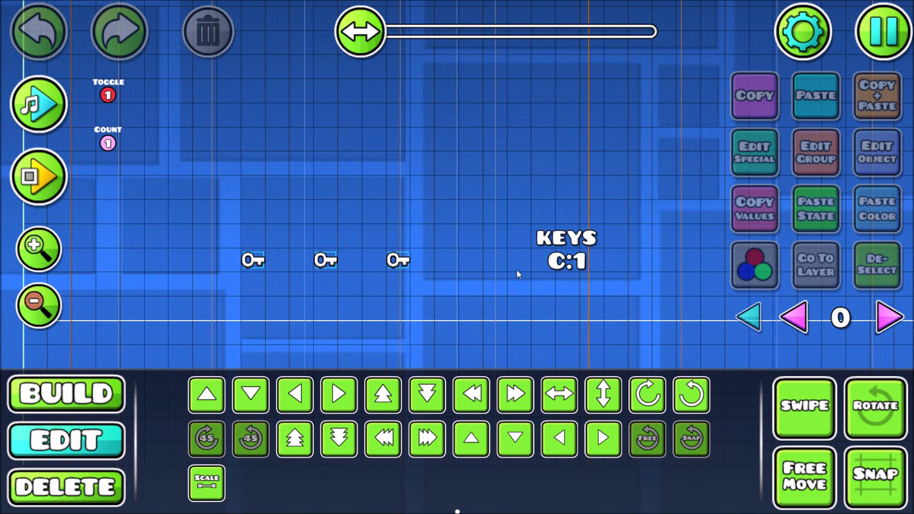
click(564, 261)
click(100, 396)
drag(129, 299, 198, 302)
click(101, 439)
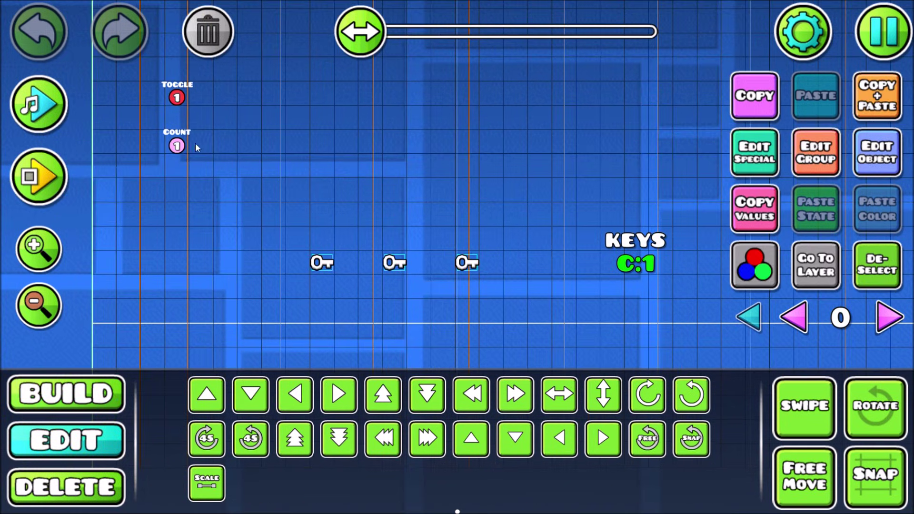
click(178, 145)
click(870, 163)
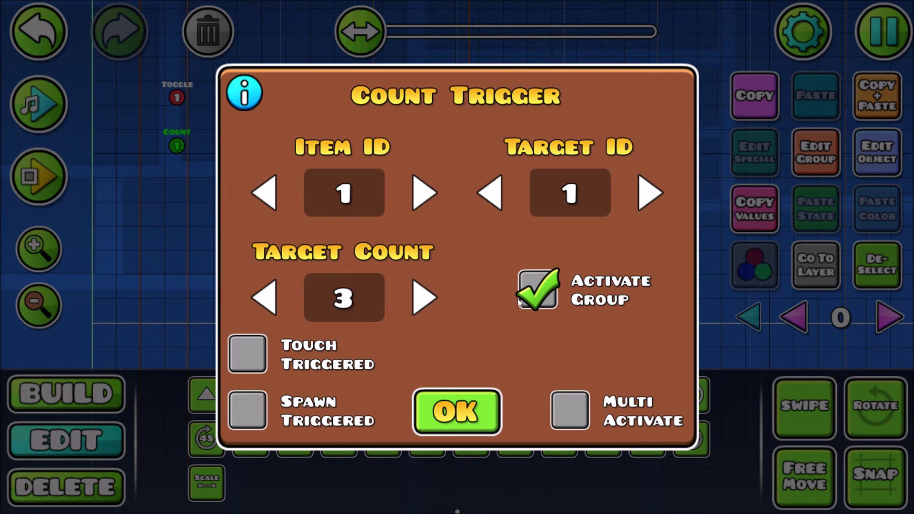
click(495, 405)
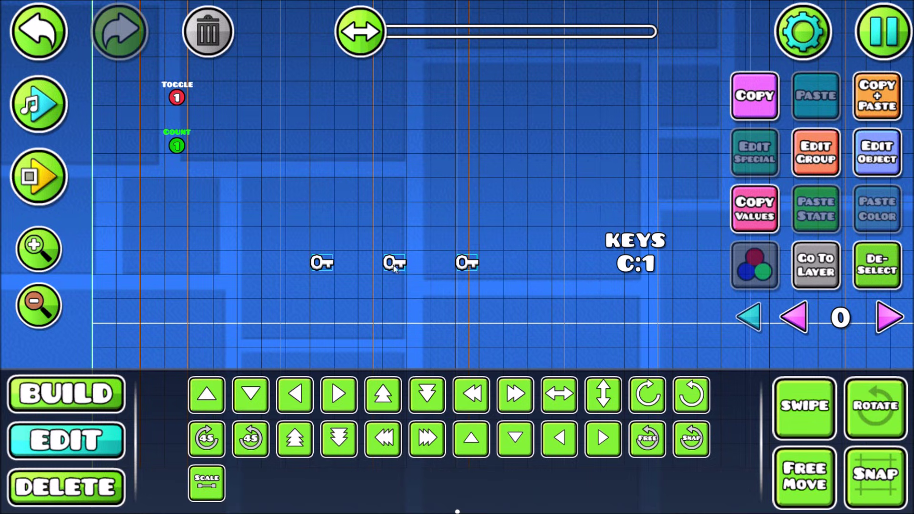
Tick Substract Count on all three keys
click(395, 264)
drag(245, 266, 495, 265)
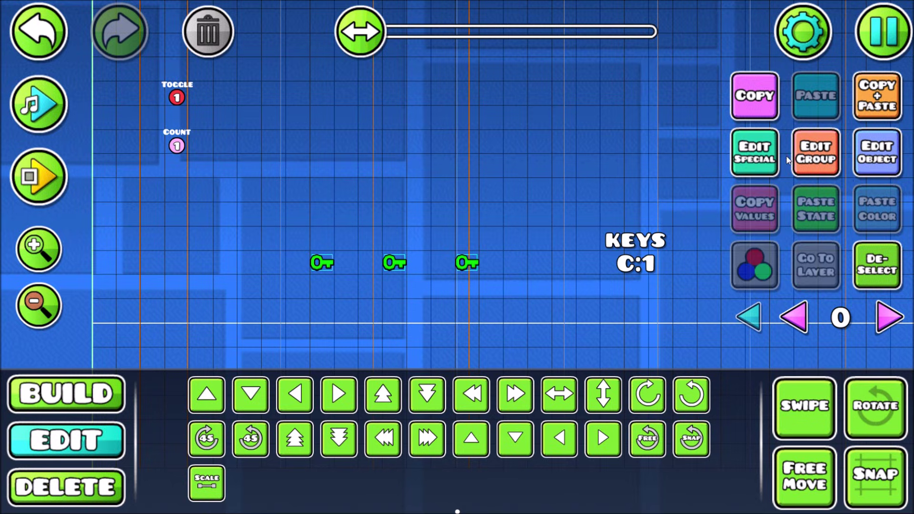
click(747, 162)
click(548, 304)
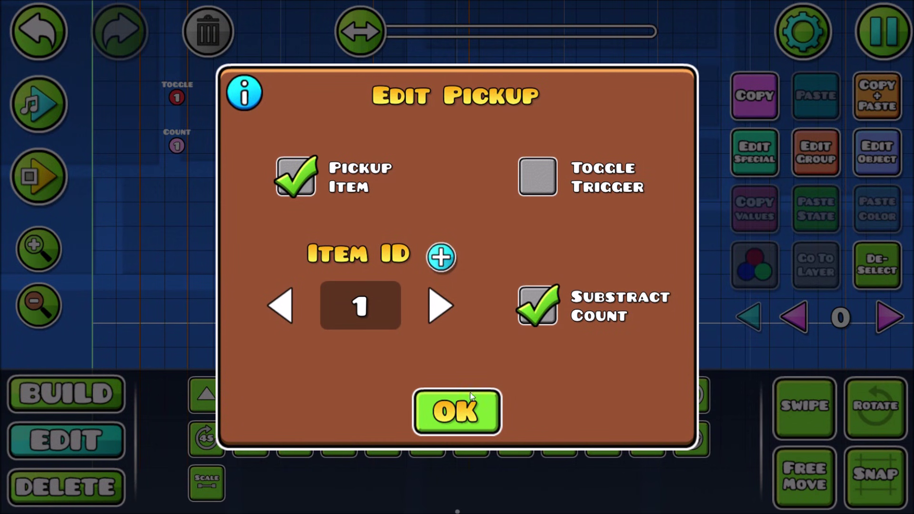
click(451, 398)
key(Escape)
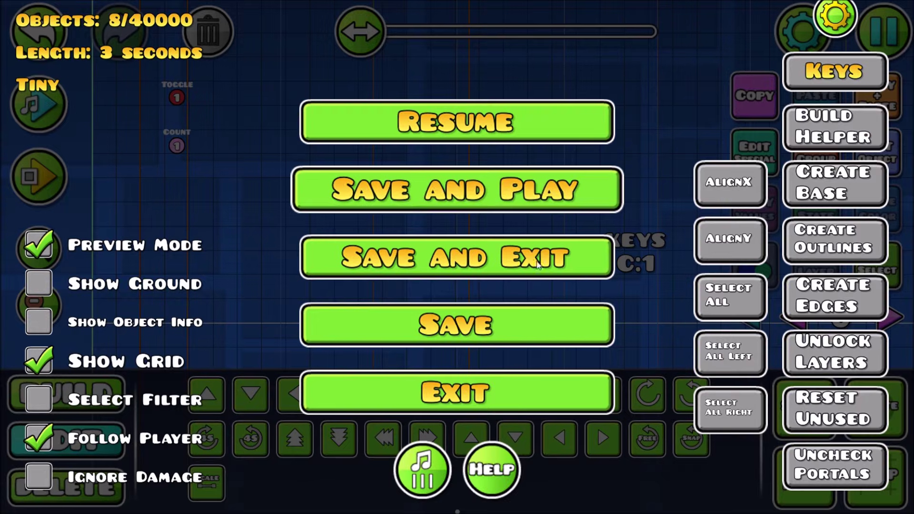
Save and playtest, seeing KEYS drop to -1, then select the first key in the editor
click(538, 190)
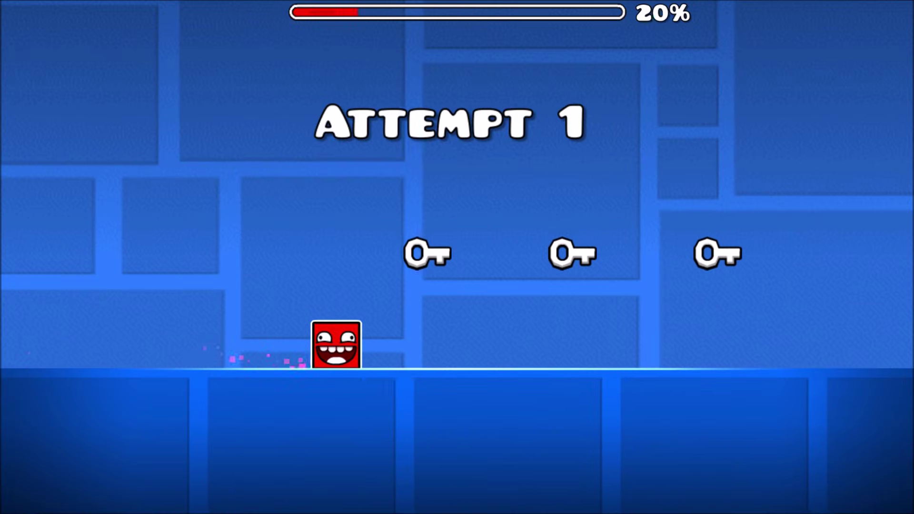
key(Escape)
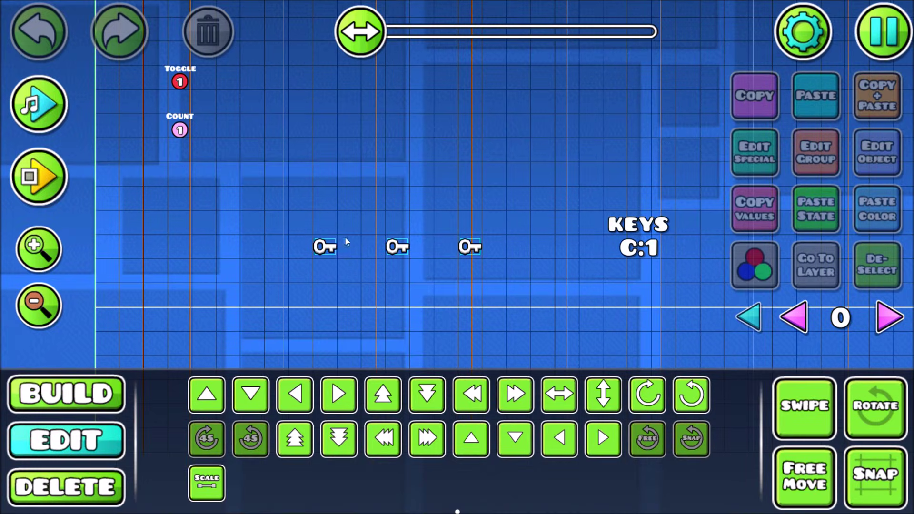
click(326, 247)
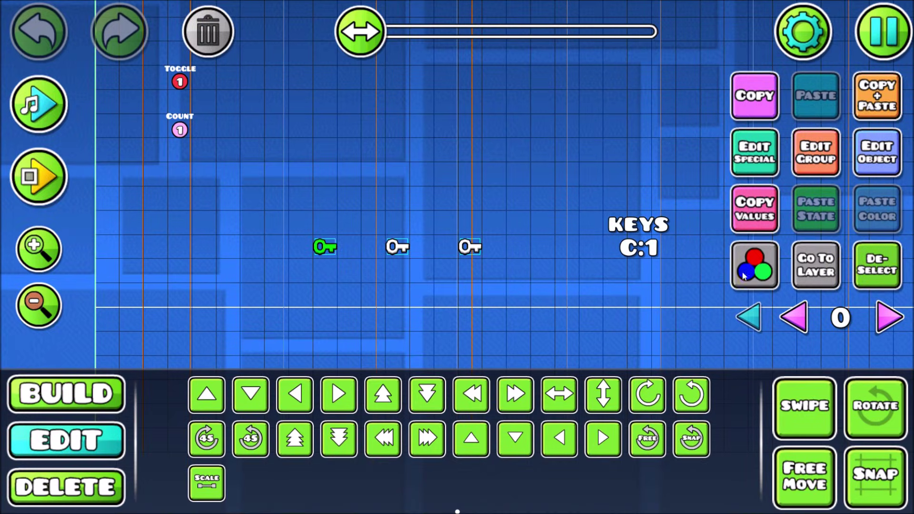
Inspect the KEYS counter's item, colour and group settings without changing them
click(817, 278)
click(656, 244)
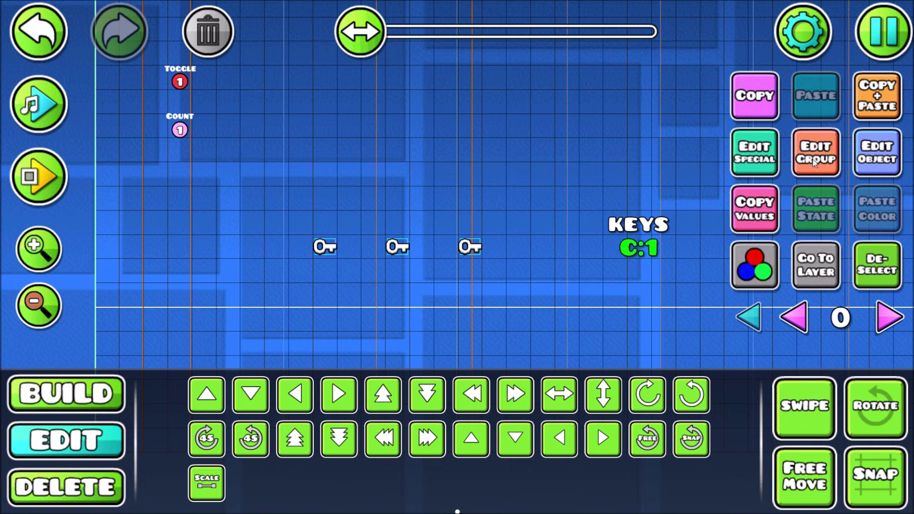
click(755, 153)
click(467, 409)
click(876, 265)
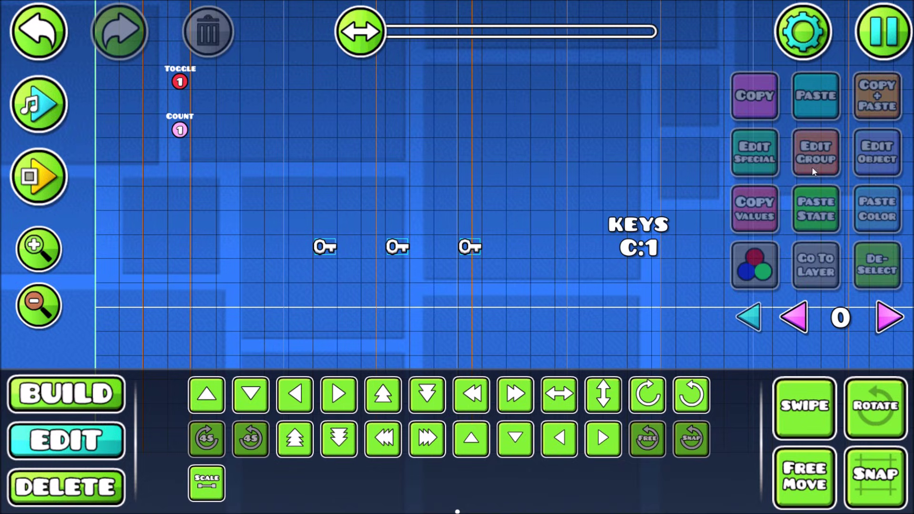
click(52, 41)
click(865, 153)
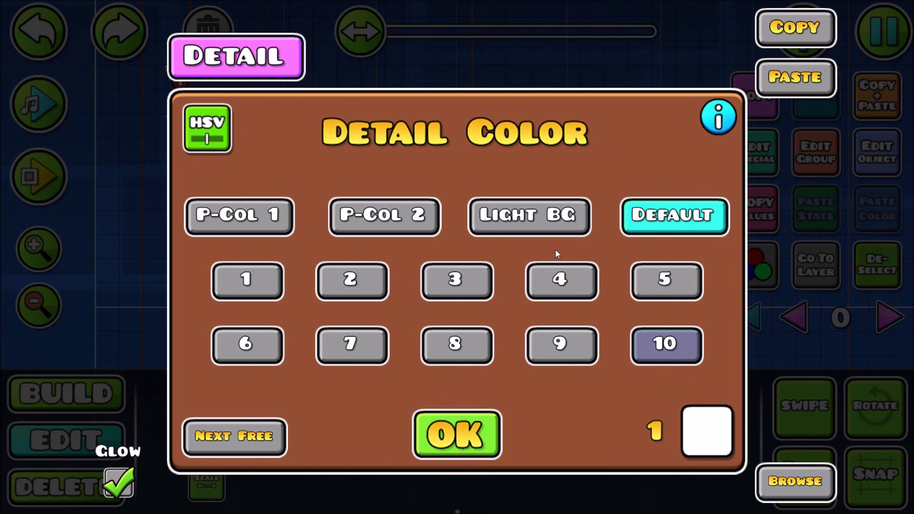
click(458, 432)
click(829, 164)
click(457, 469)
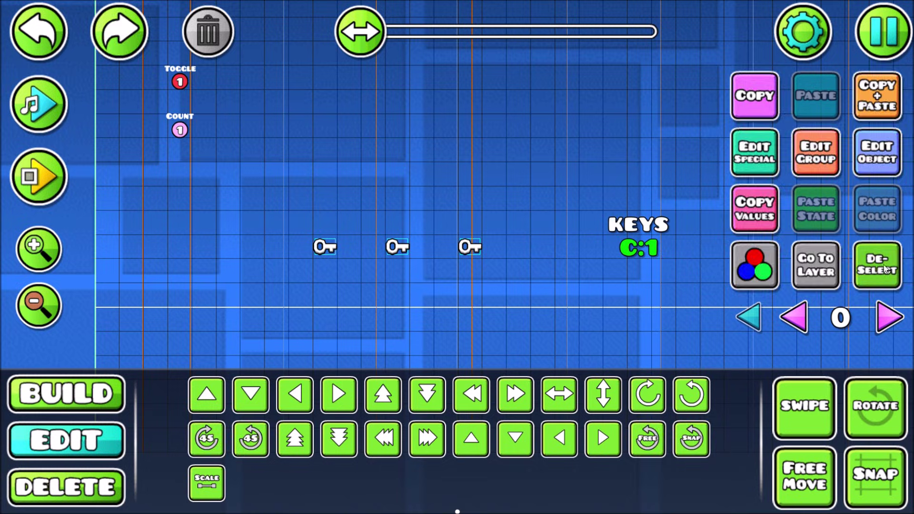
Duplicate the first key and move the copy down and left near the level start
click(329, 233)
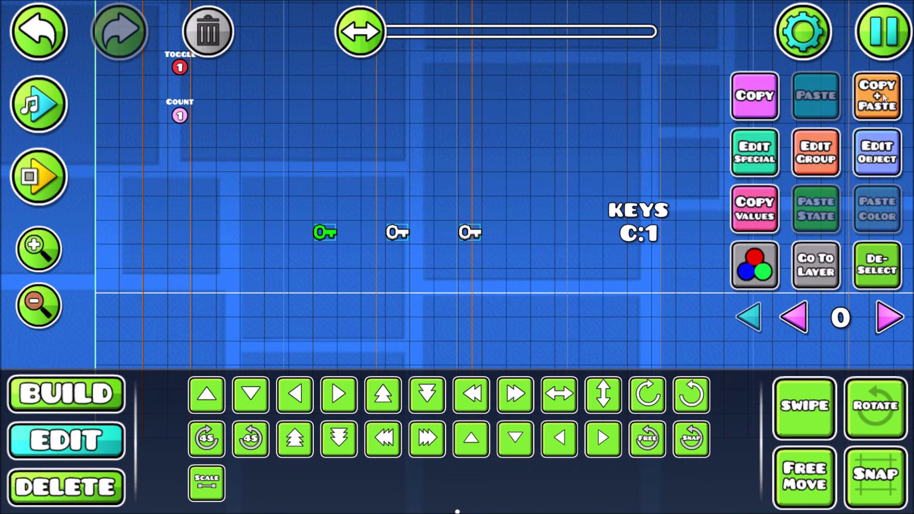
scroll(764, 360, up, 1)
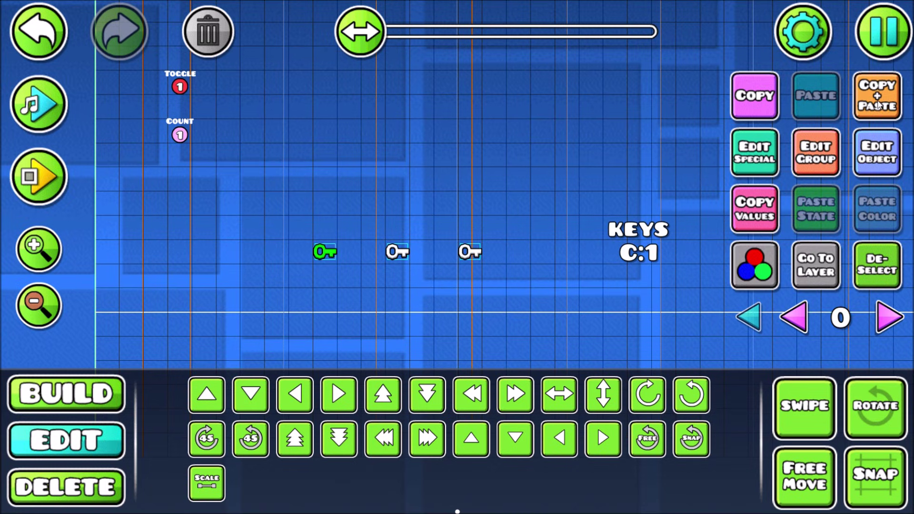
click(878, 106)
key(s)
key(s)
key(a)
key(a)
key(a)
key(a)
key(a)
key(a)
key(a)
key(a)
key(a)
drag(415, 286, 766, 284)
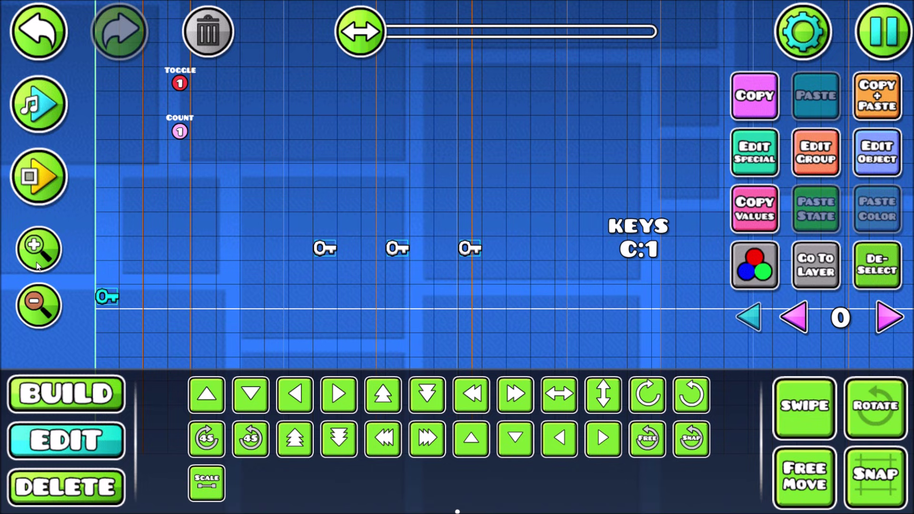
Find the copied key near the level start and open its Edit Pickup settings
click(38, 260)
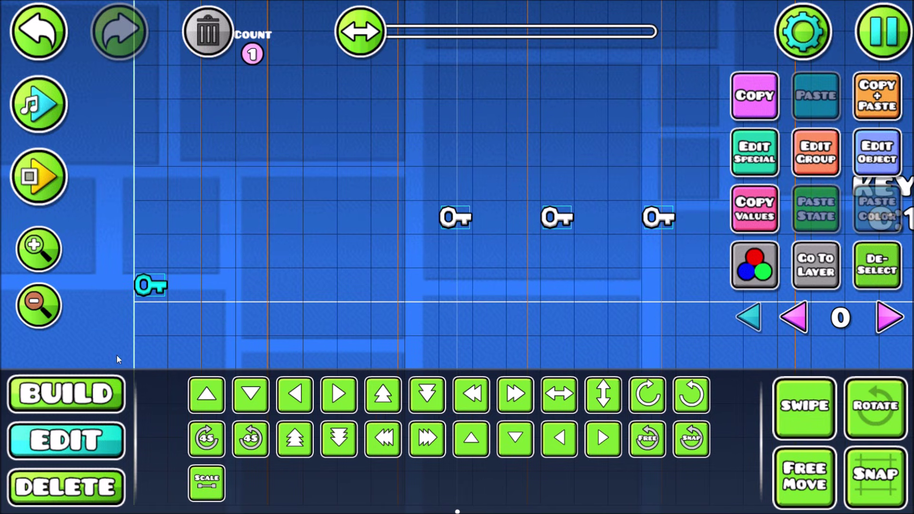
click(89, 399)
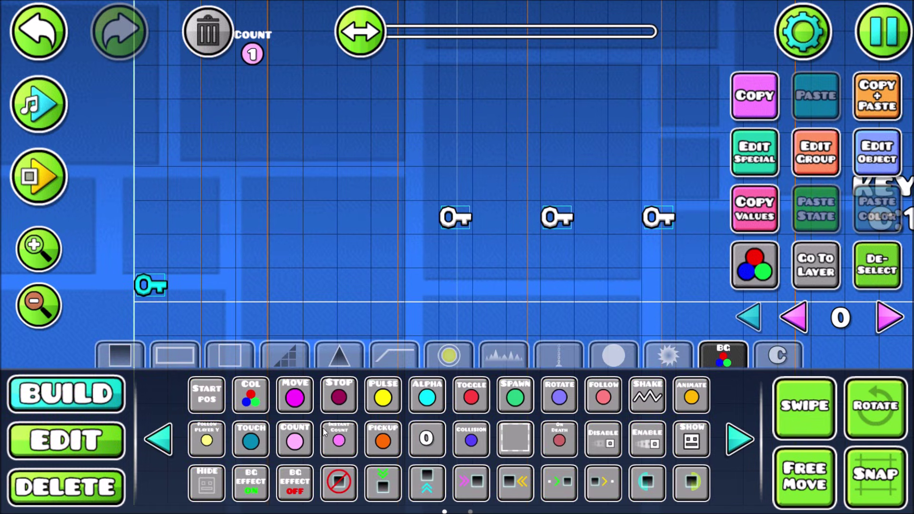
click(95, 432)
drag(326, 300, 327, 314)
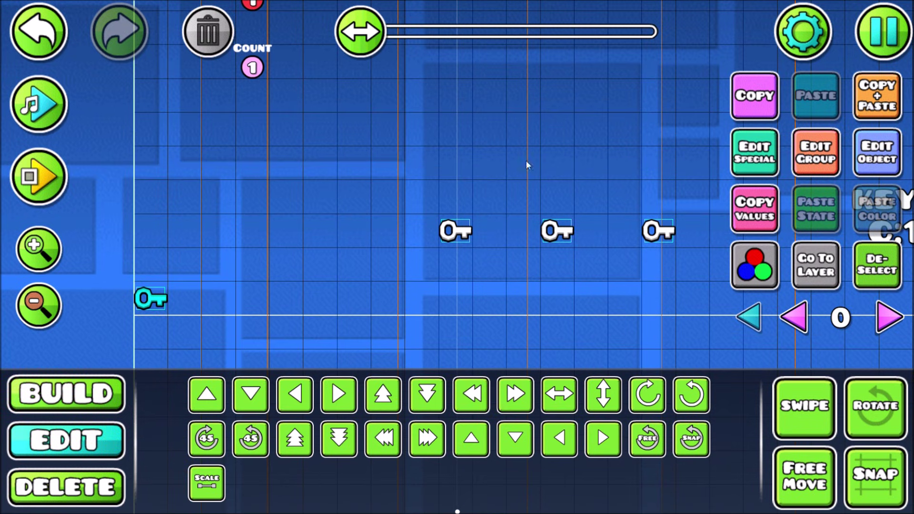
click(42, 315)
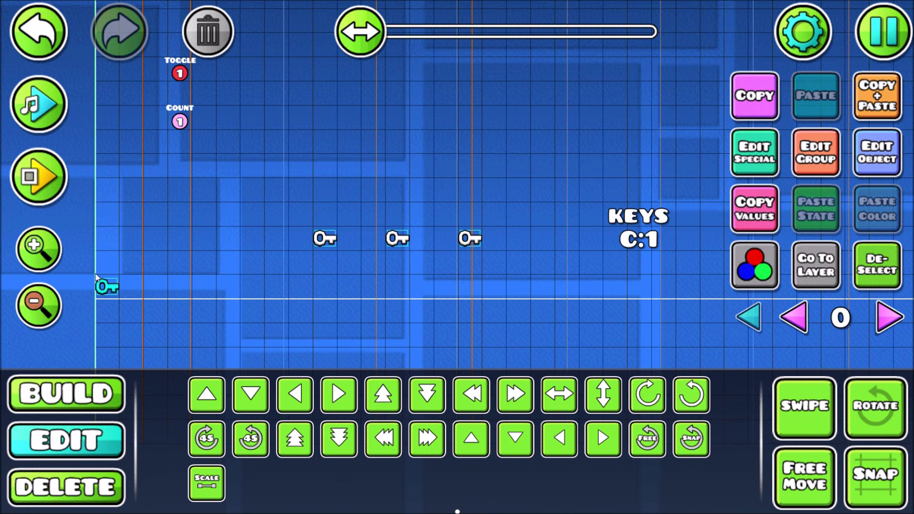
click(40, 243)
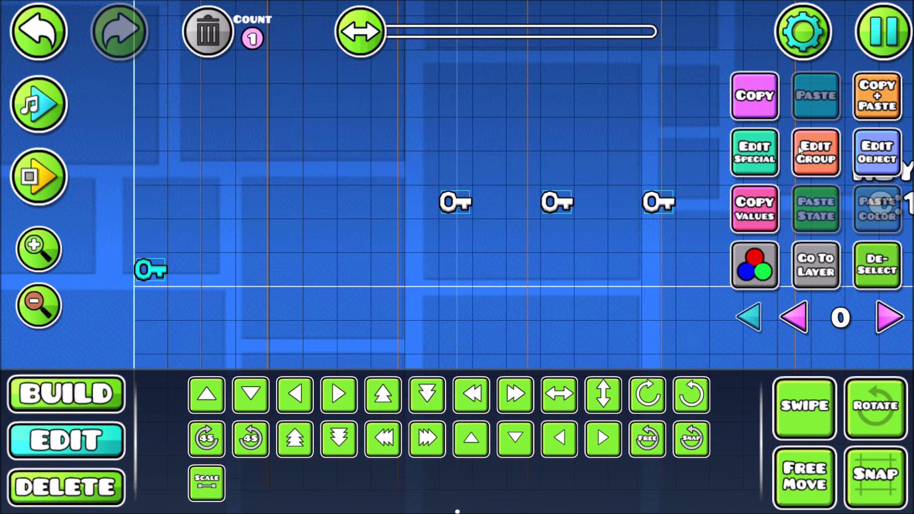
click(759, 153)
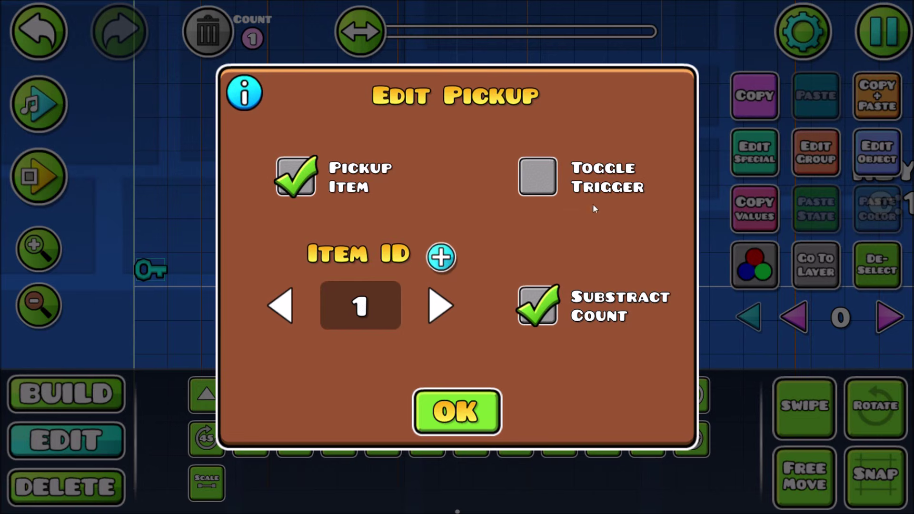
Turn off Subtract Count on the new key so it adds to item 1
click(543, 298)
click(472, 405)
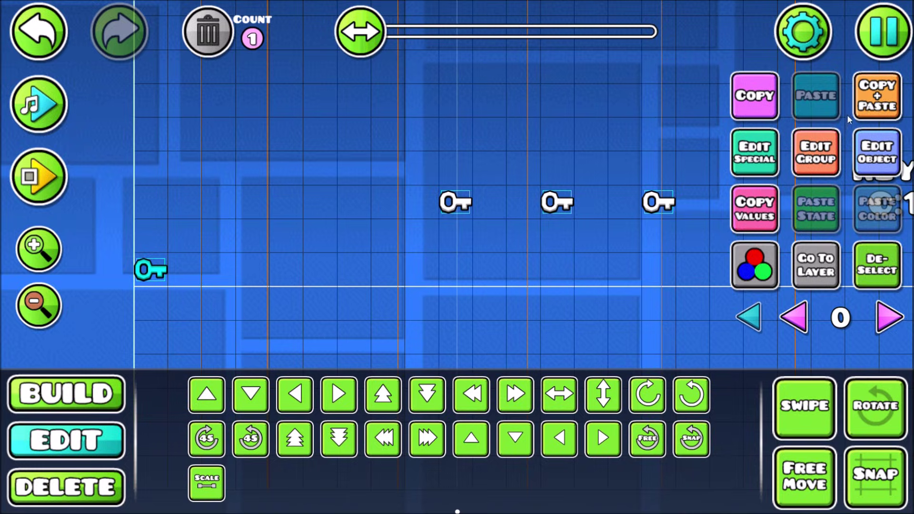
click(880, 268)
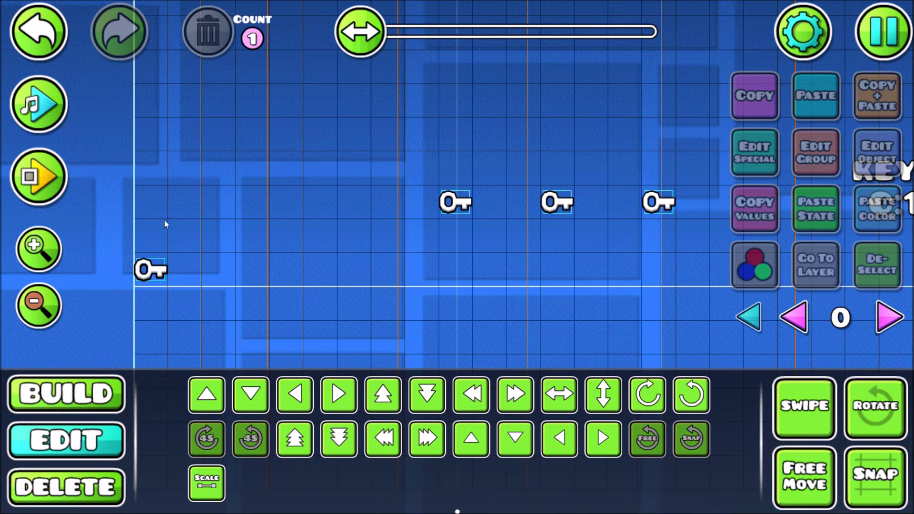
drag(168, 210, 127, 309)
click(754, 153)
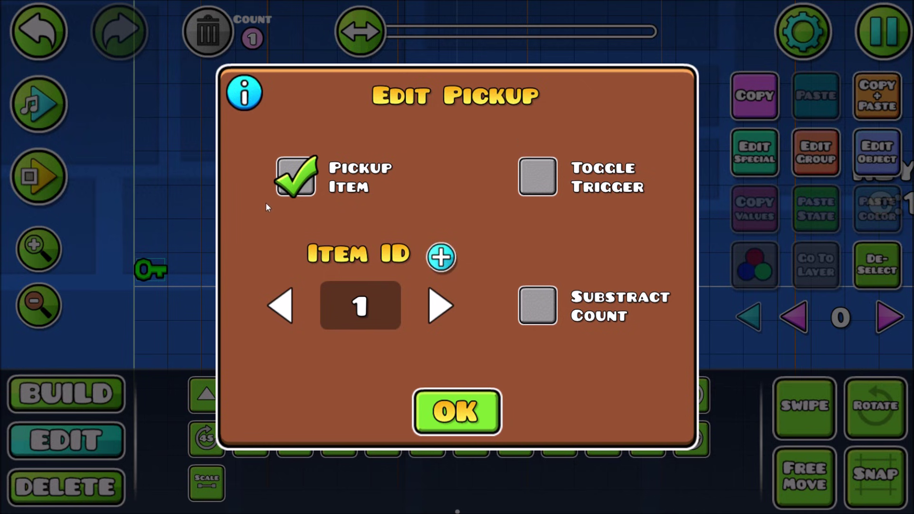
click(456, 410)
Add group 2 to the key's groups
click(876, 152)
click(537, 188)
click(659, 187)
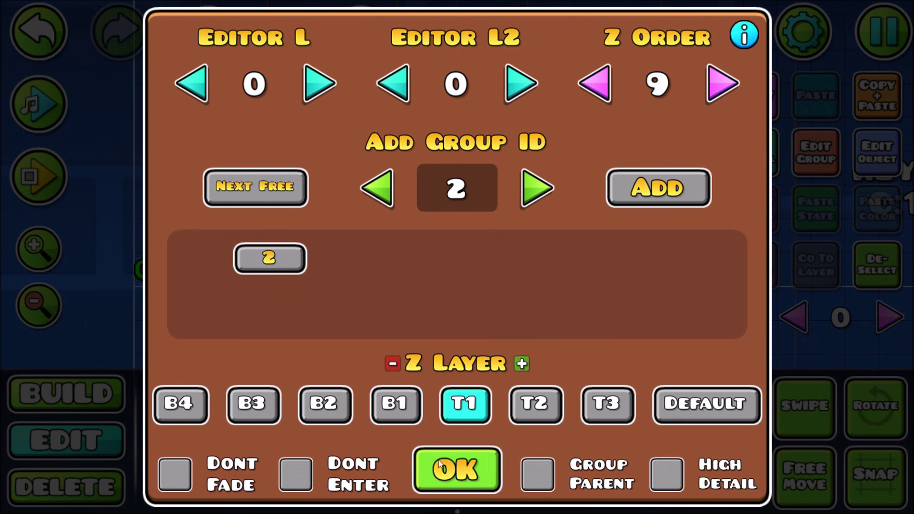
click(456, 469)
Place an Alpha trigger with fade time 0 targeting group 2, then briefly playtest
click(67, 393)
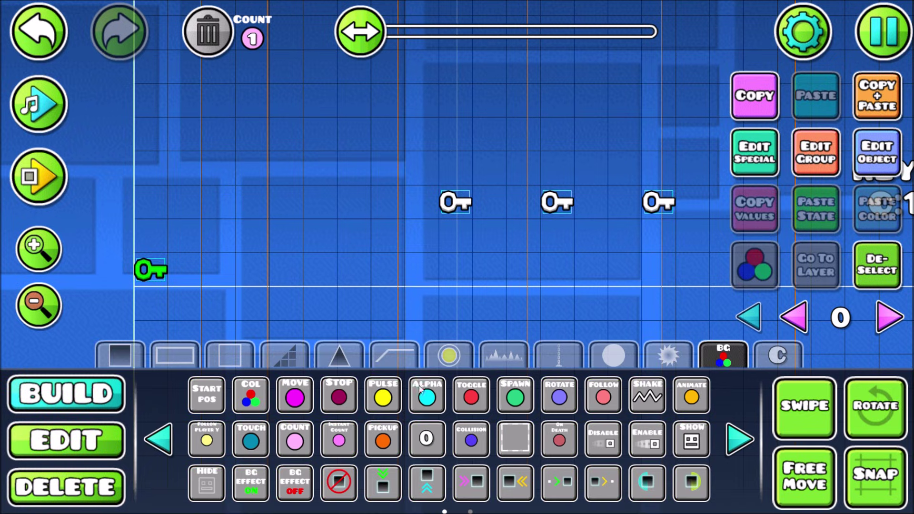
click(421, 391)
click(106, 103)
click(881, 157)
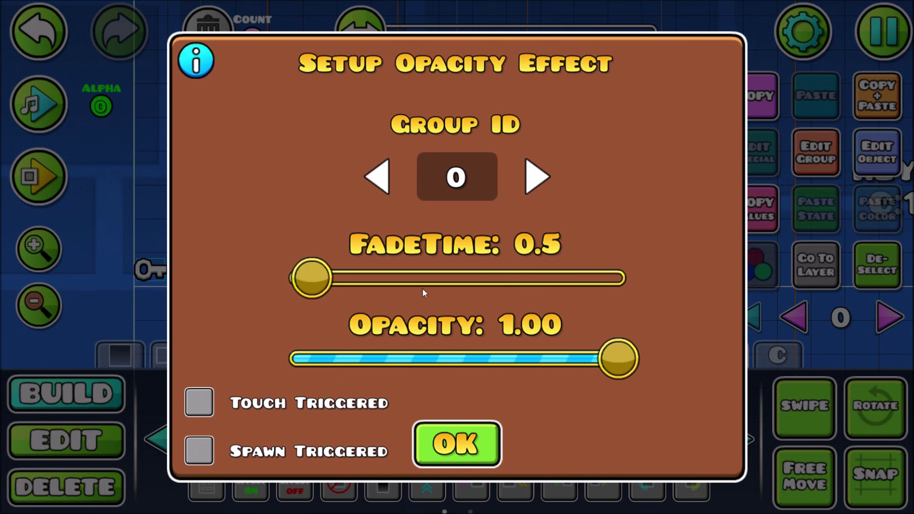
drag(312, 278, 294, 278)
click(536, 177)
click(537, 177)
click(456, 444)
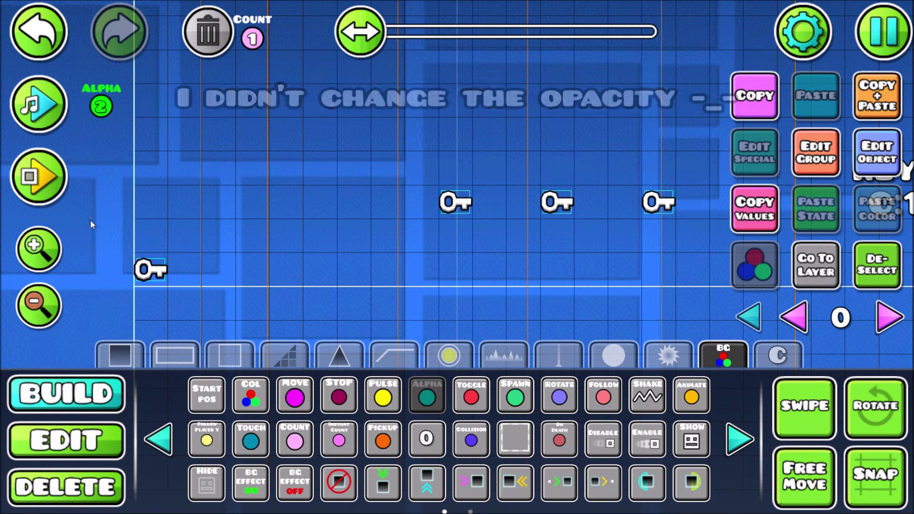
click(34, 176)
click(34, 177)
drag(571, 238, 327, 246)
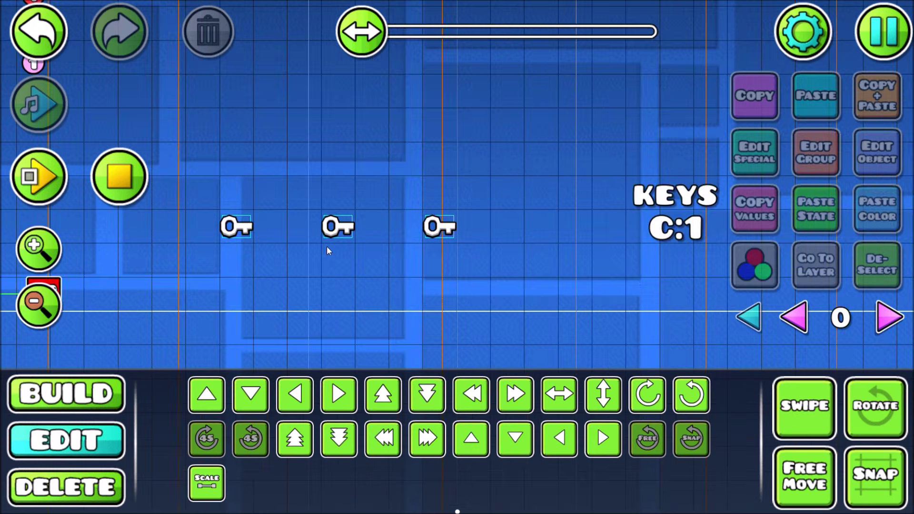
Save and play the level, restart once, then go back to the editor
key(Escape)
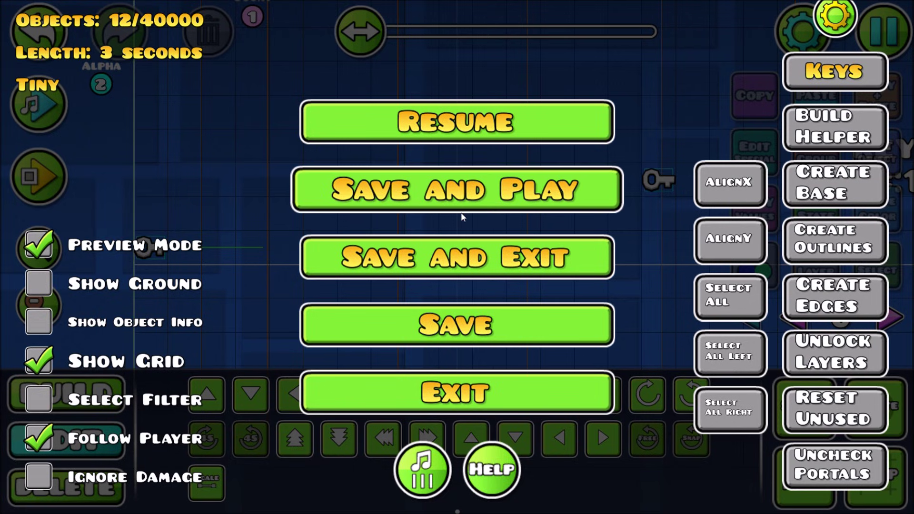
click(461, 212)
key(Escape)
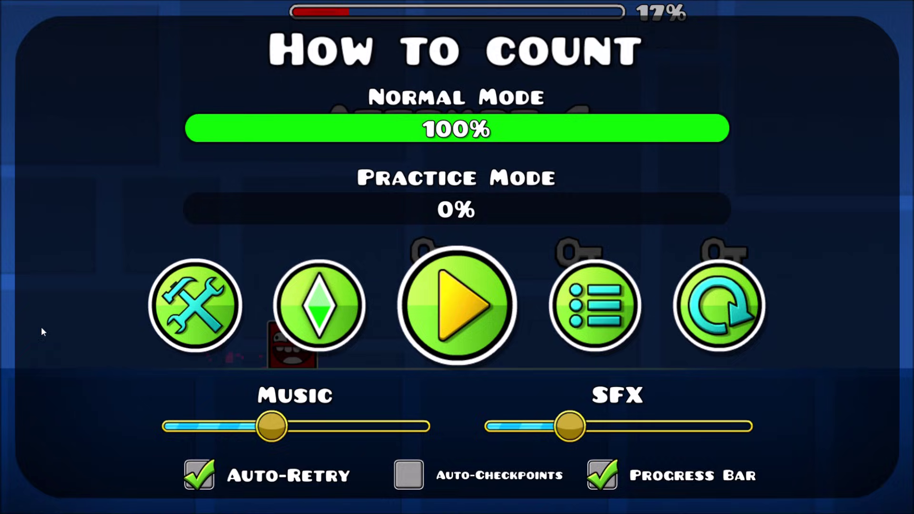
click(740, 333)
key(Escape)
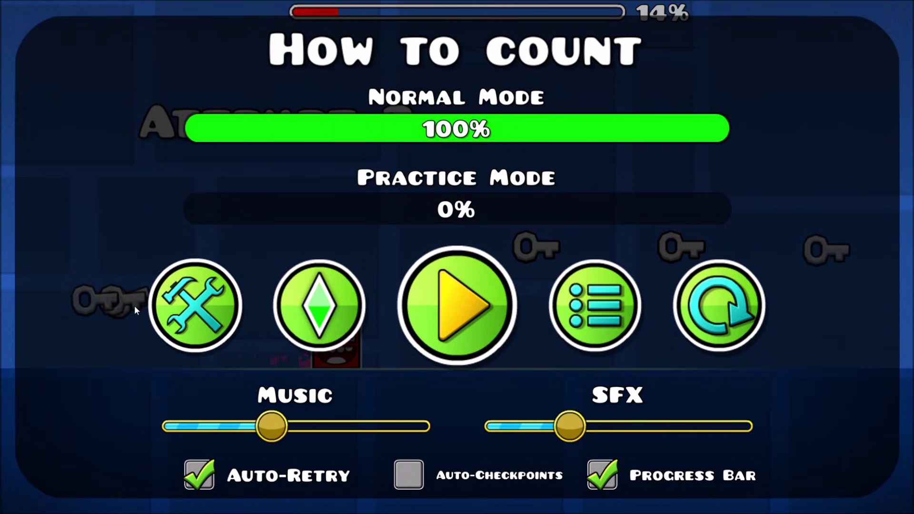
click(191, 300)
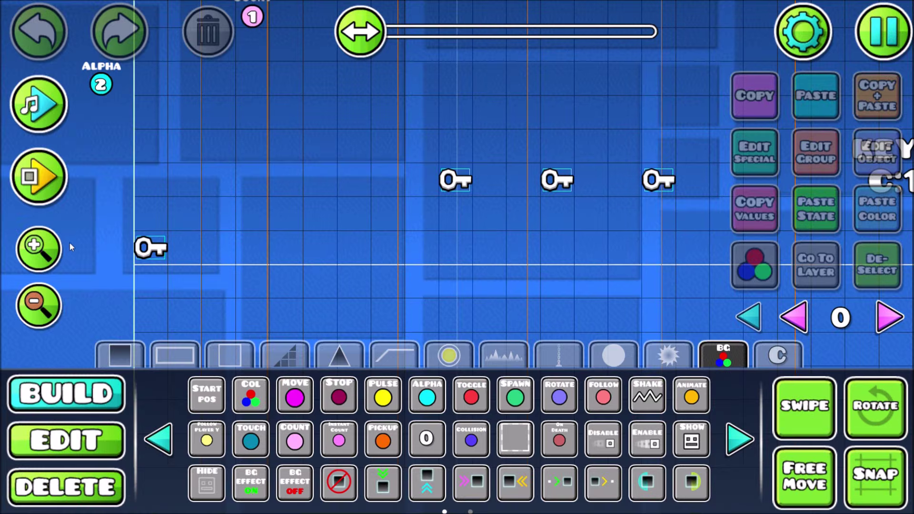
Save and play again, restart twice, then exit back to the editor
click(39, 304)
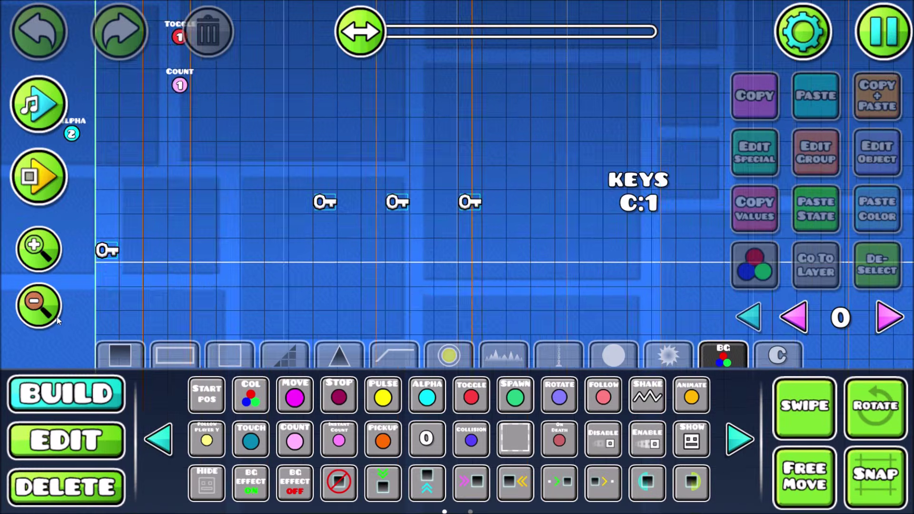
key(Escape)
click(544, 194)
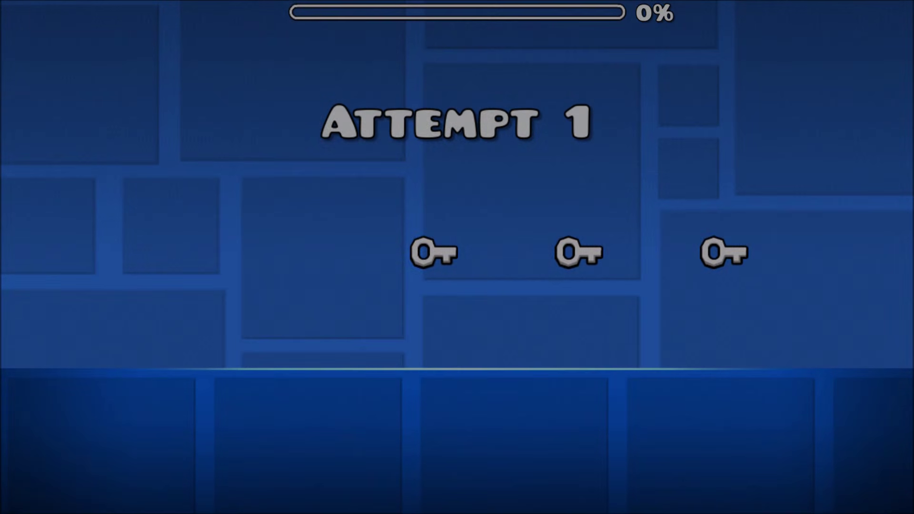
key(Escape)
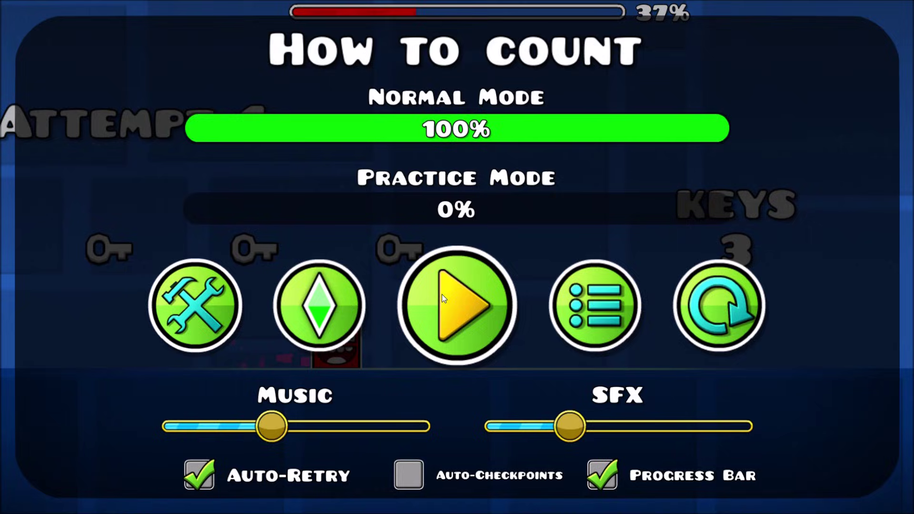
click(710, 304)
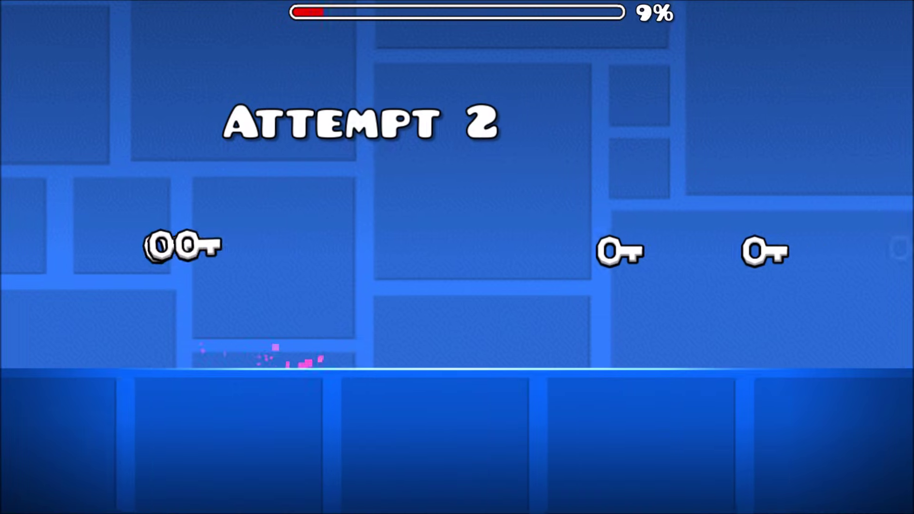
key(Escape)
click(712, 304)
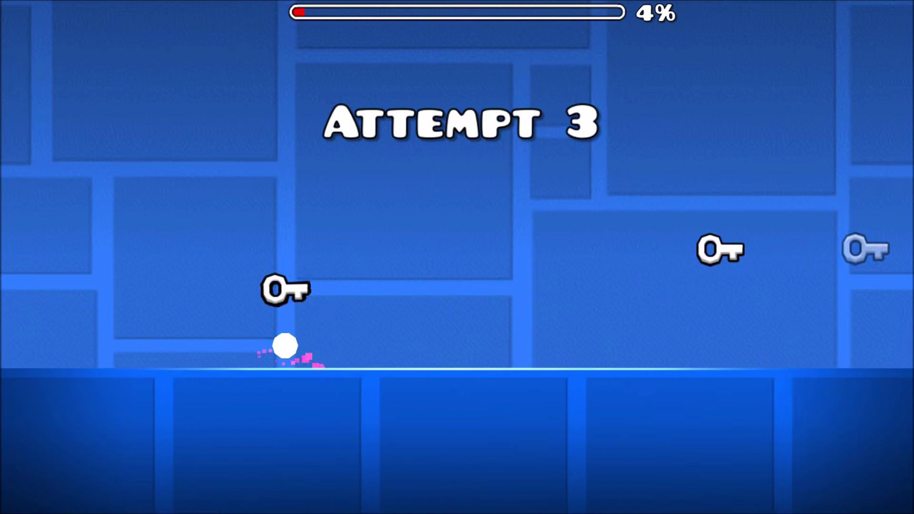
key(Escape)
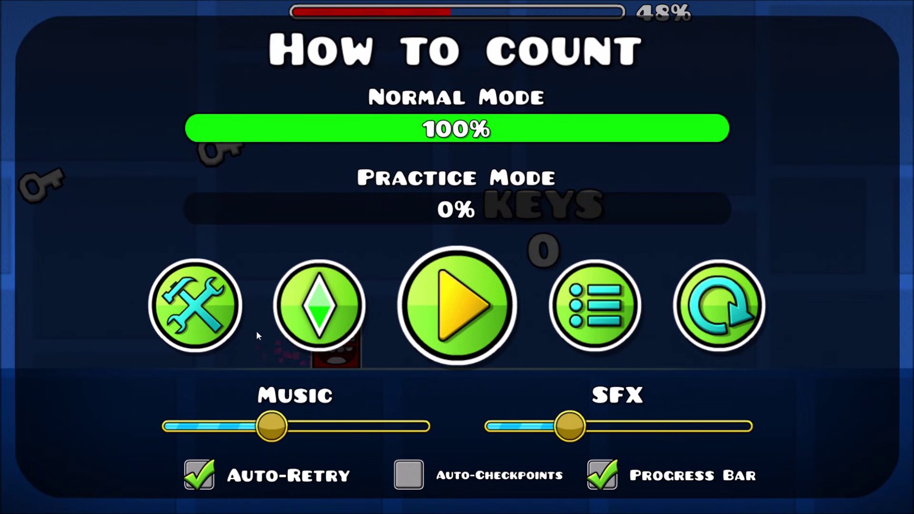
key(Escape)
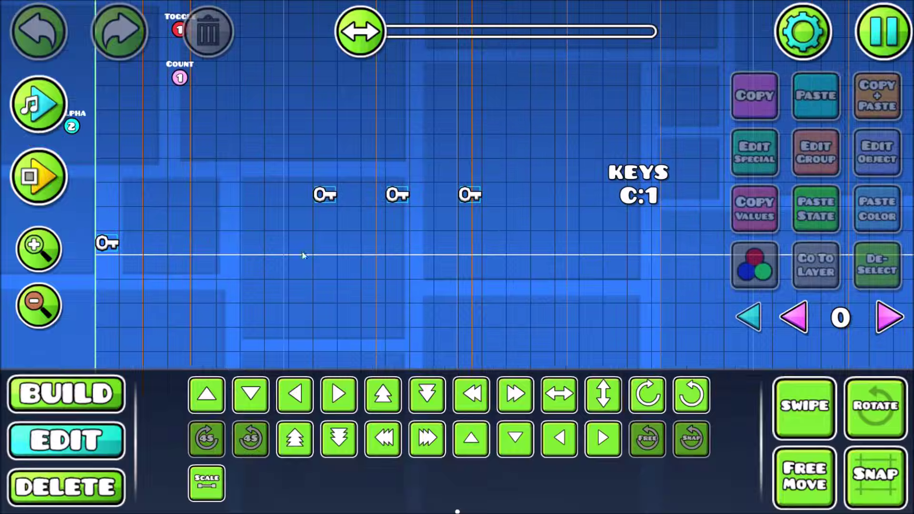
Check the three keys and KEYS label by selecting and deselecting, then show the collectible items
click(107, 243)
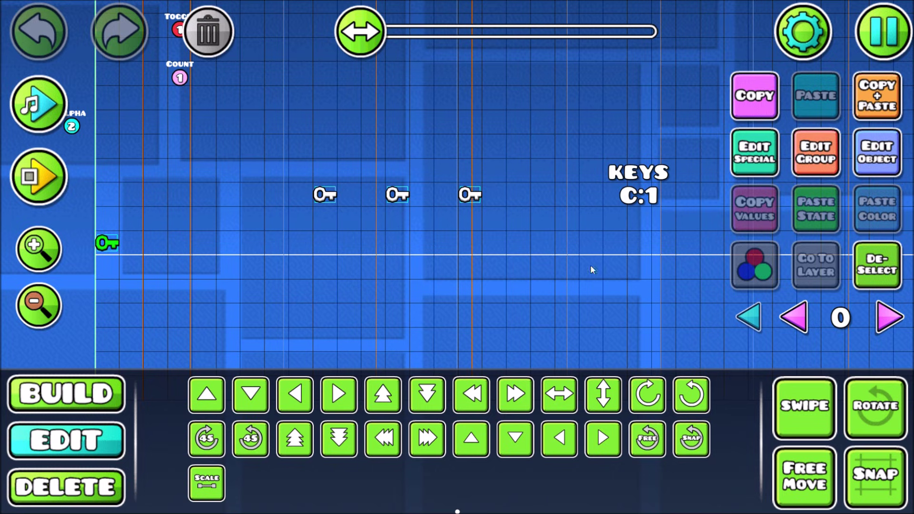
click(878, 265)
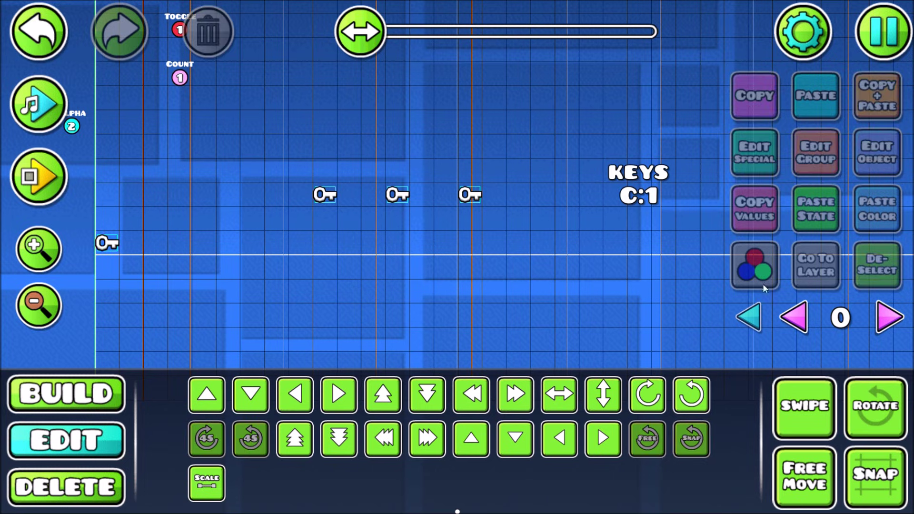
click(37, 315)
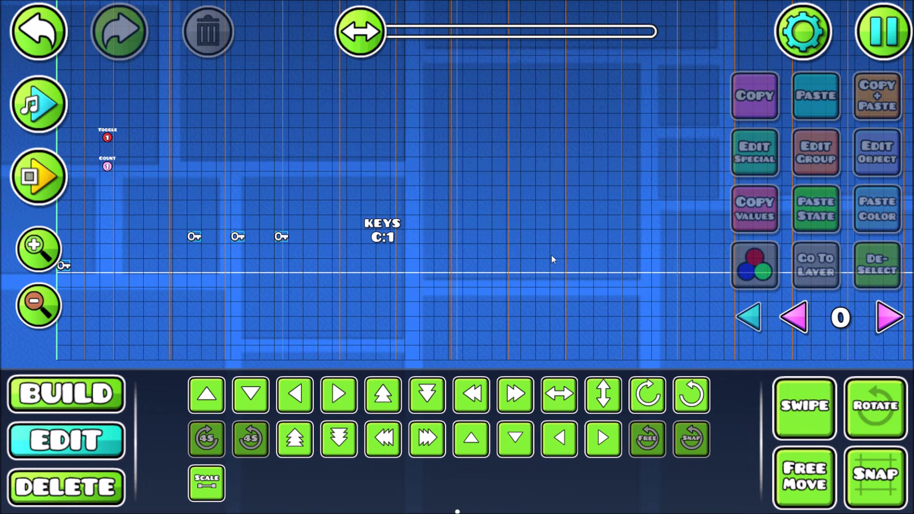
drag(502, 178, 91, 287)
click(29, 262)
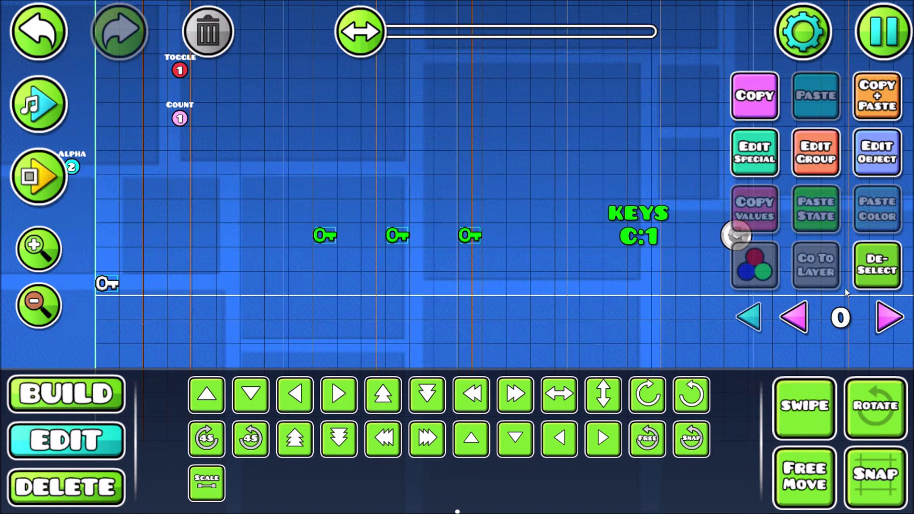
click(276, 265)
click(52, 302)
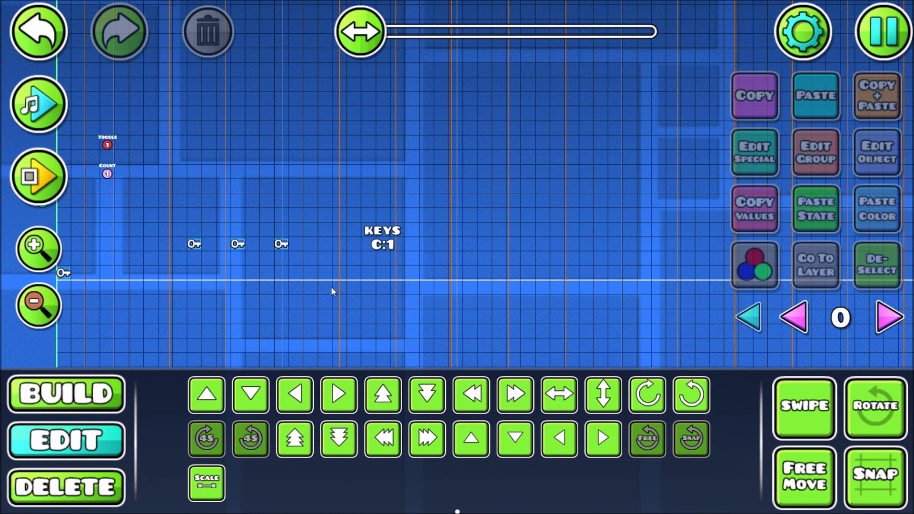
click(49, 260)
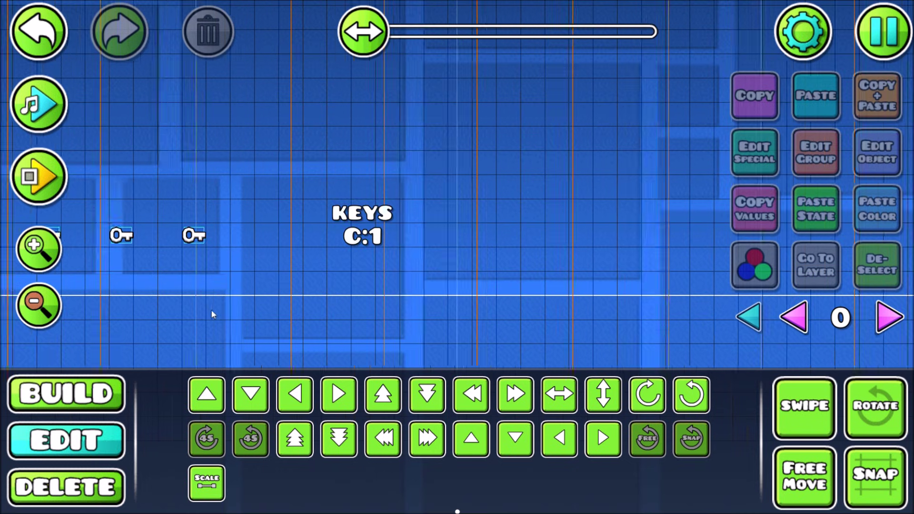
click(108, 389)
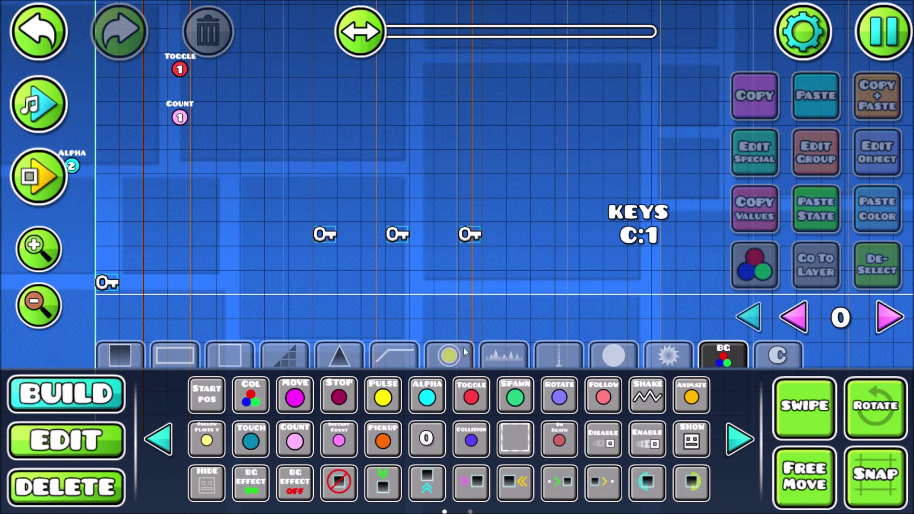
click(464, 354)
Place a heart, a flask and a skull above the first, middle and third keys
click(207, 393)
click(325, 210)
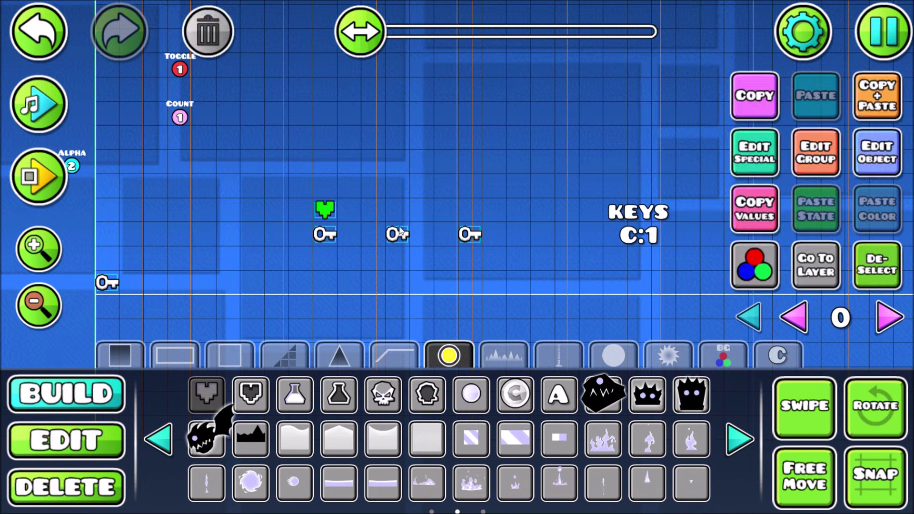
click(307, 390)
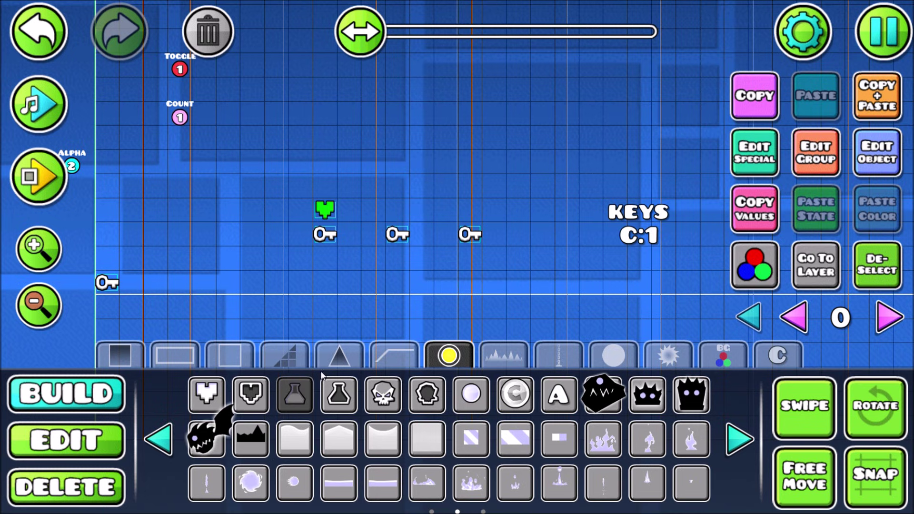
click(397, 212)
click(387, 389)
click(469, 212)
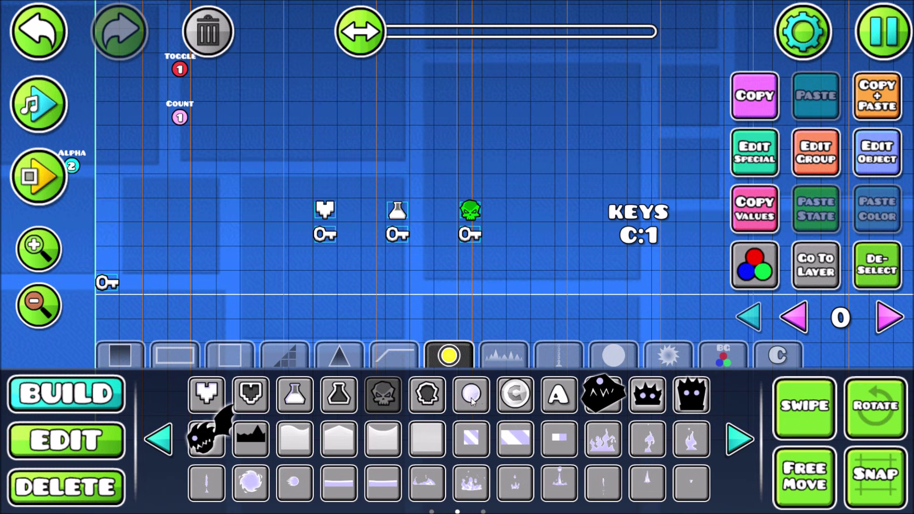
Place a round pickup, check its settings, then delete it
click(471, 394)
click(442, 187)
click(755, 153)
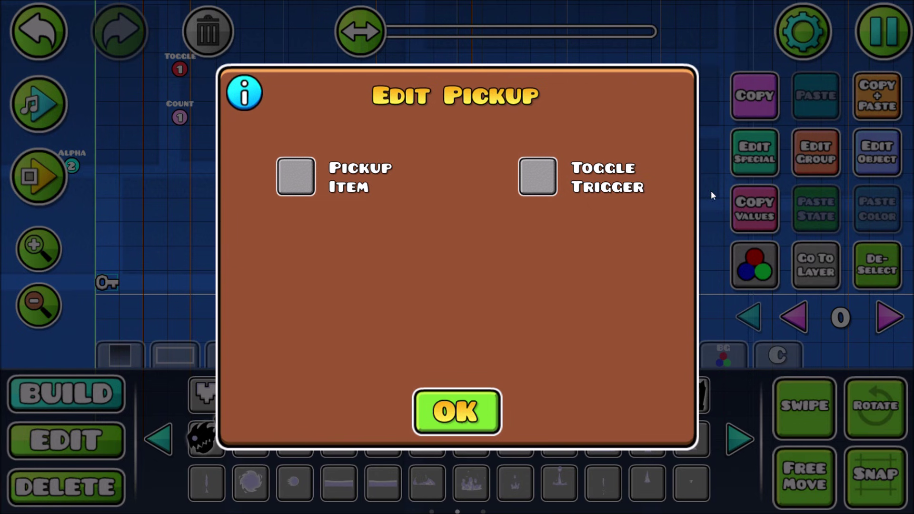
click(441, 430)
click(117, 483)
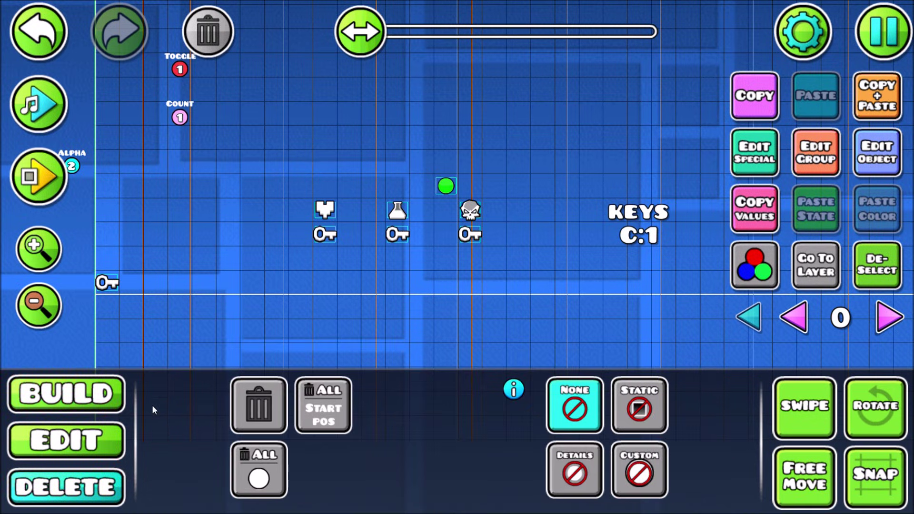
click(252, 408)
click(91, 437)
Inspect the coin right of KEYS, then pan back to the first key
drag(692, 215, 510, 353)
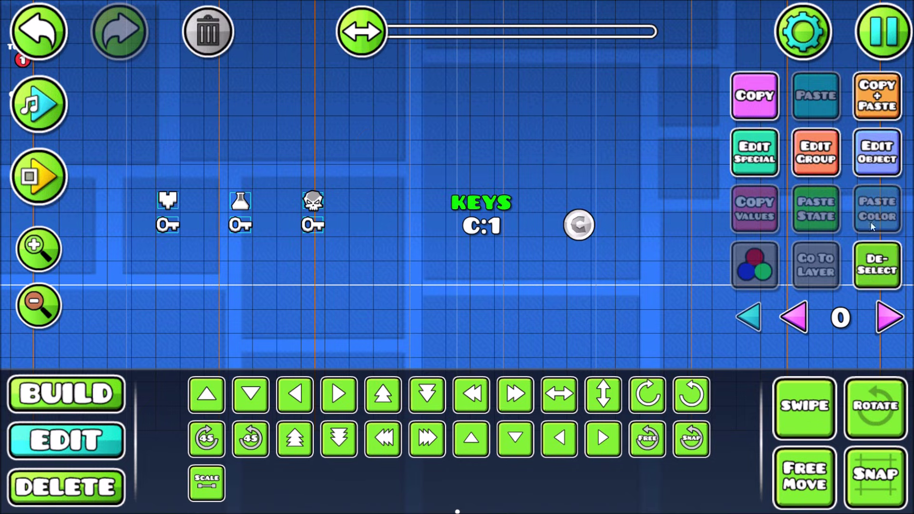
click(876, 259)
click(578, 225)
click(883, 258)
drag(519, 251, 641, 251)
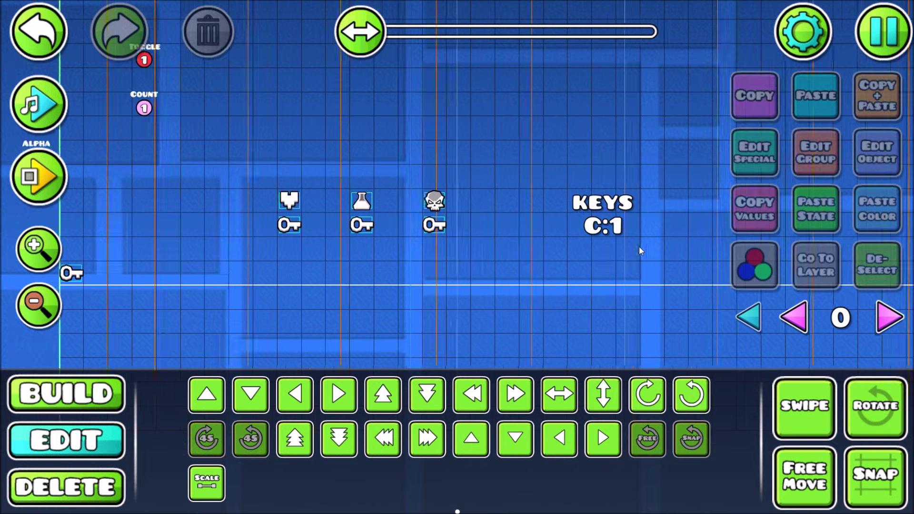